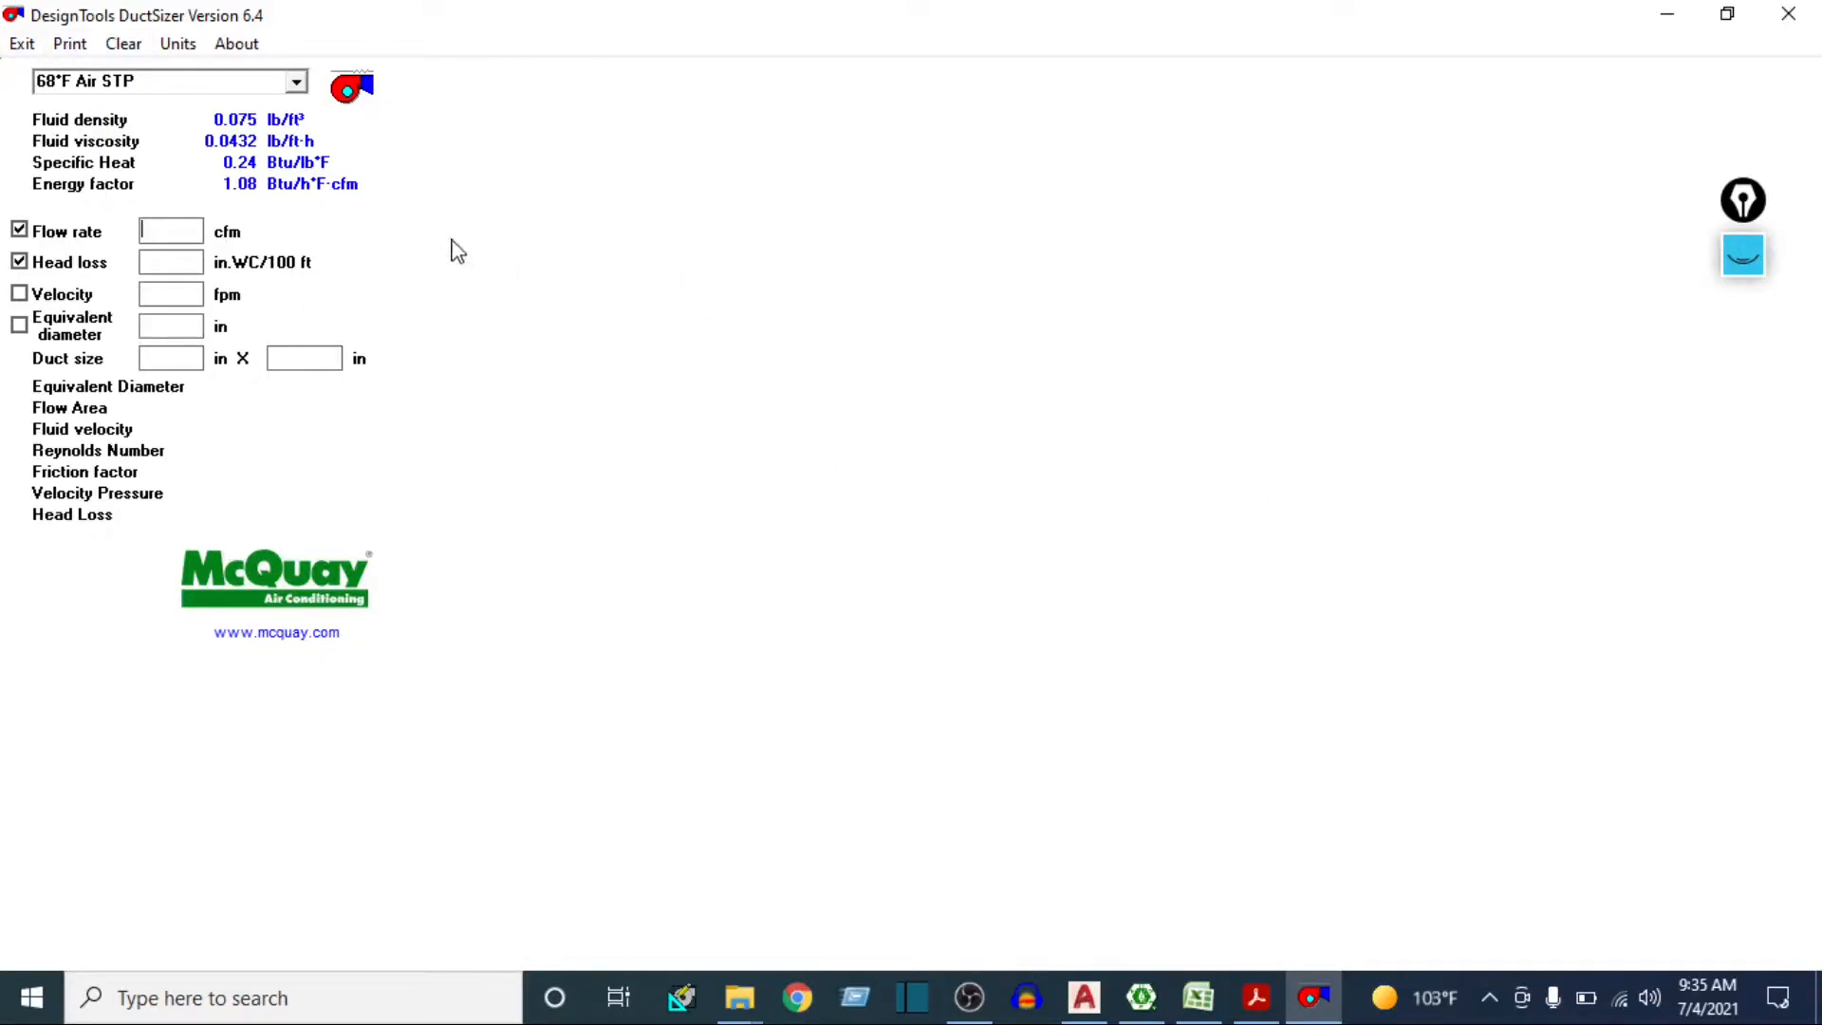
# Switch the units to Metric and return them to ips (US units)
pyautogui.click(181, 45)
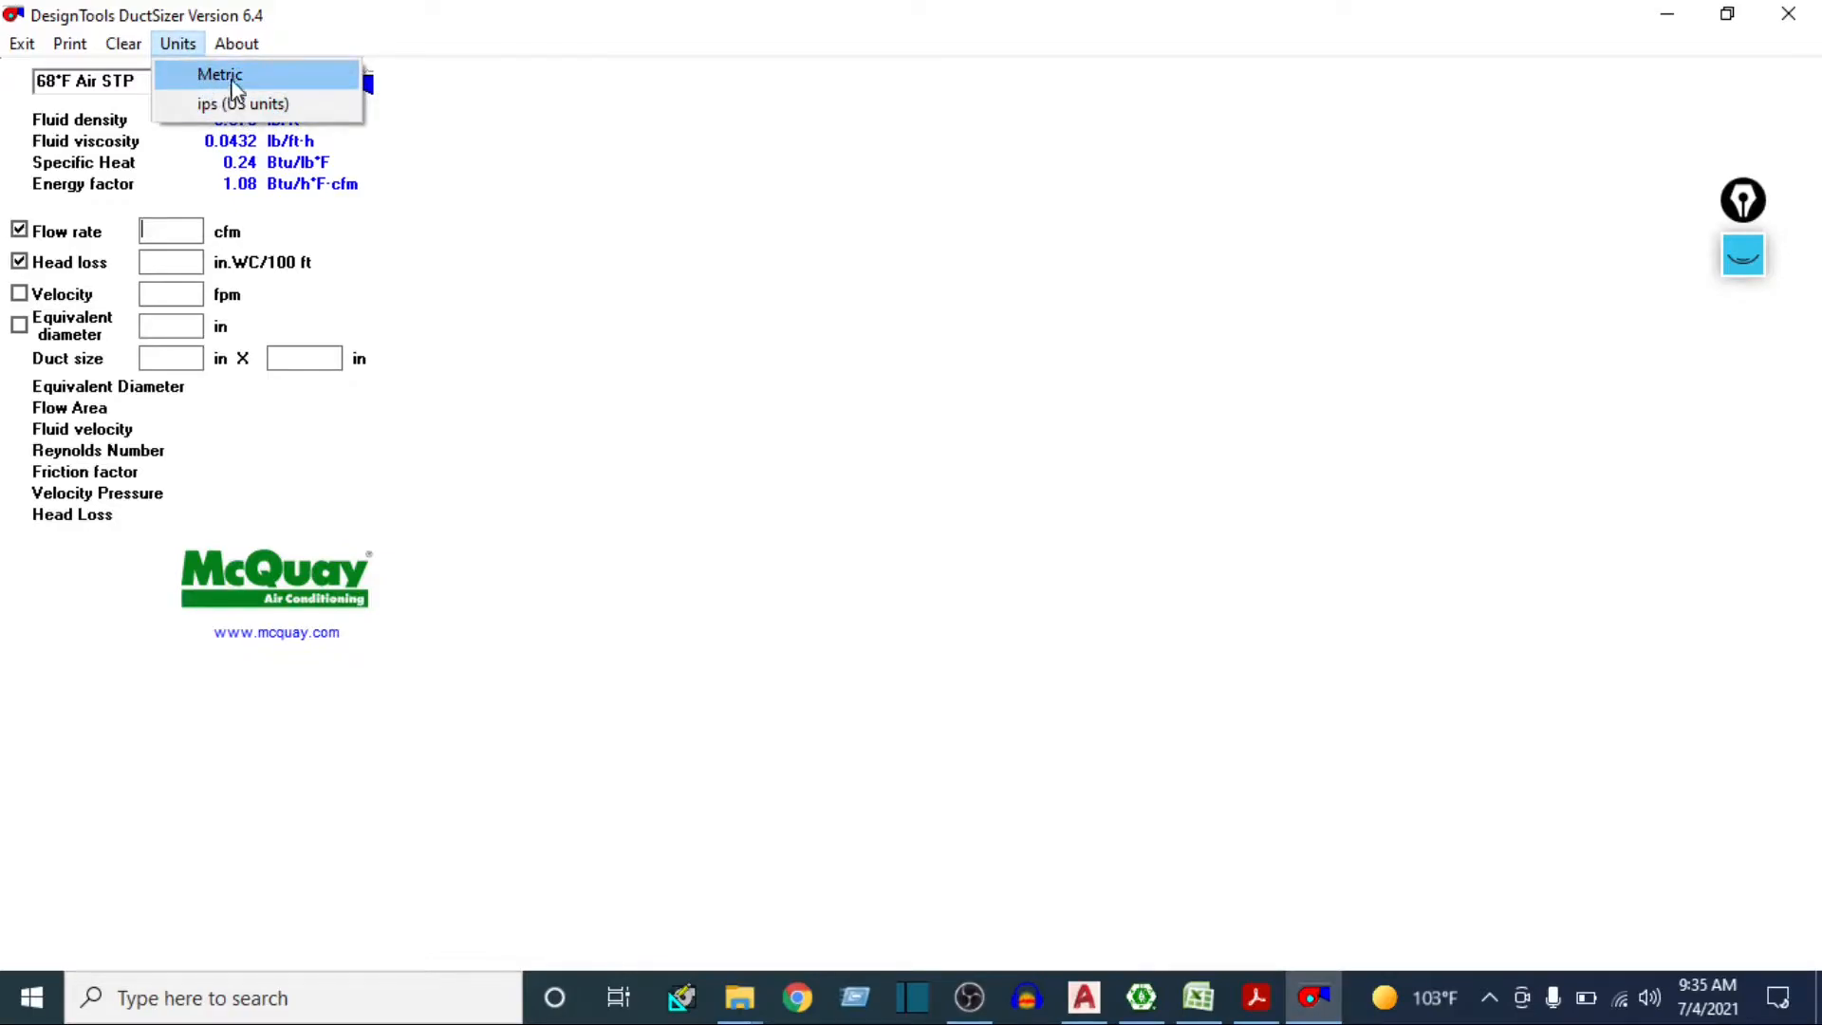
pyautogui.click(237, 86)
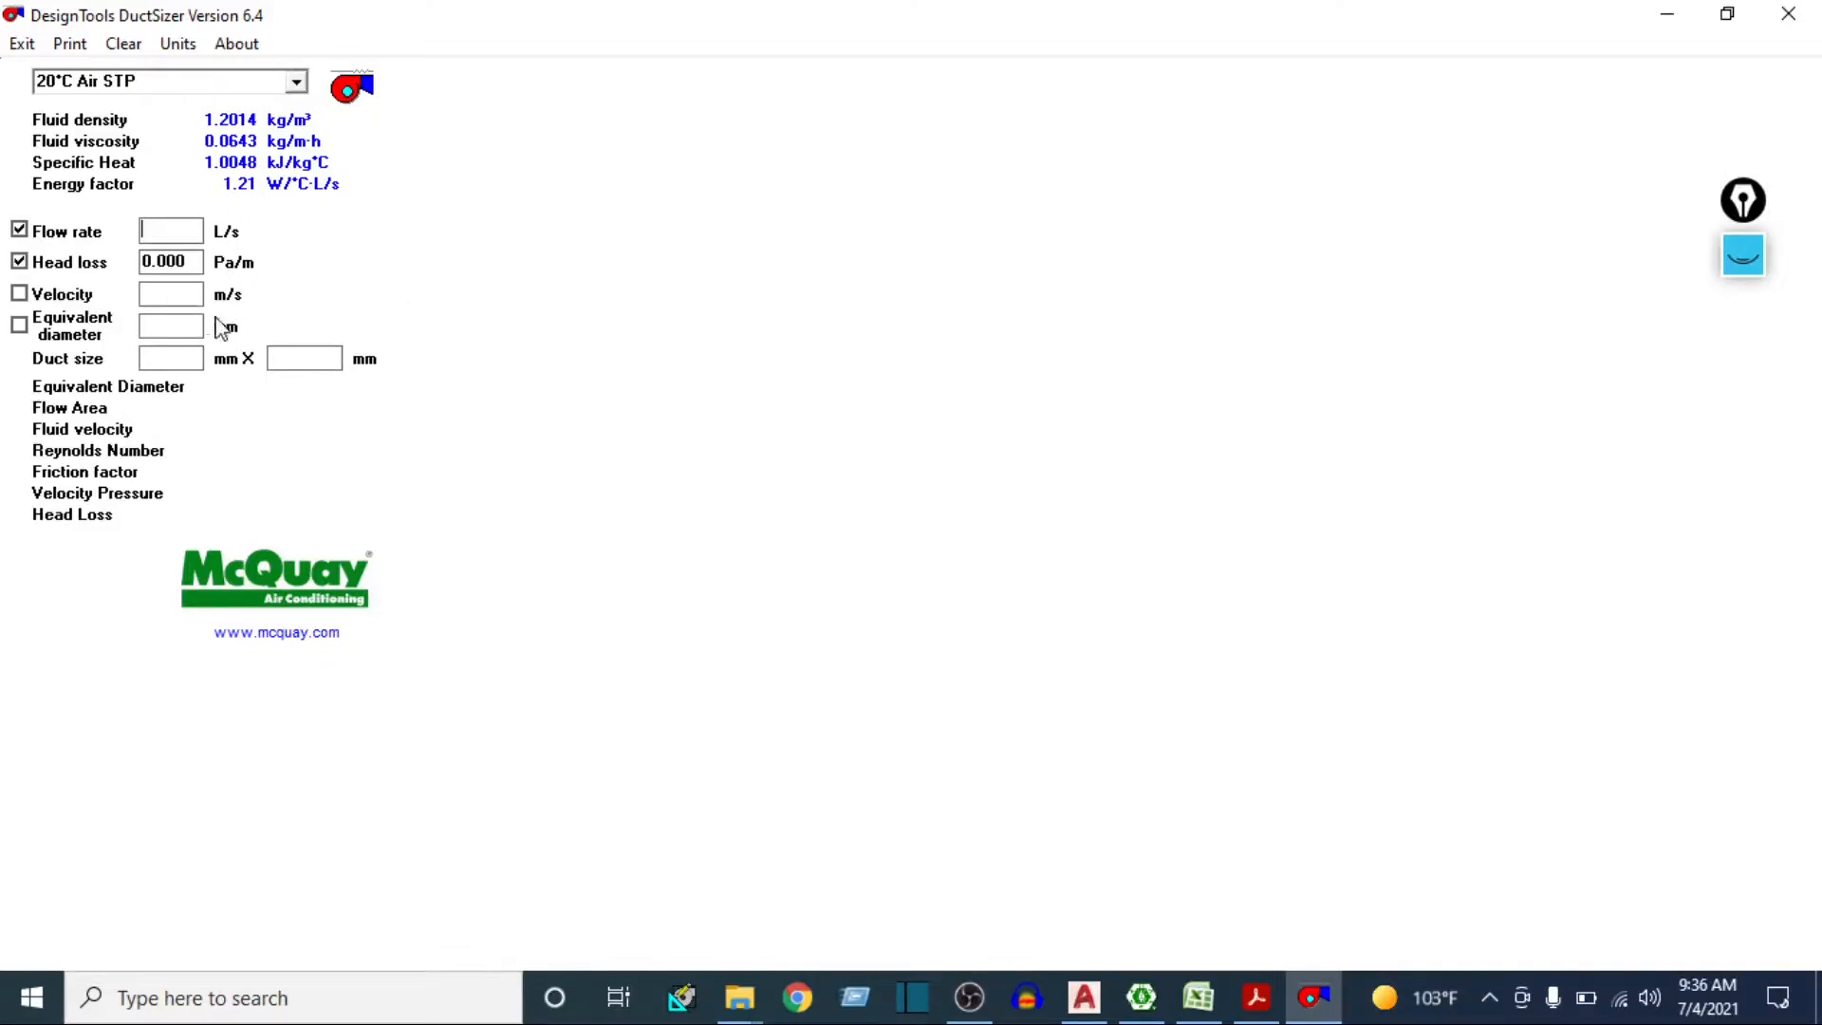
pyautogui.click(177, 44)
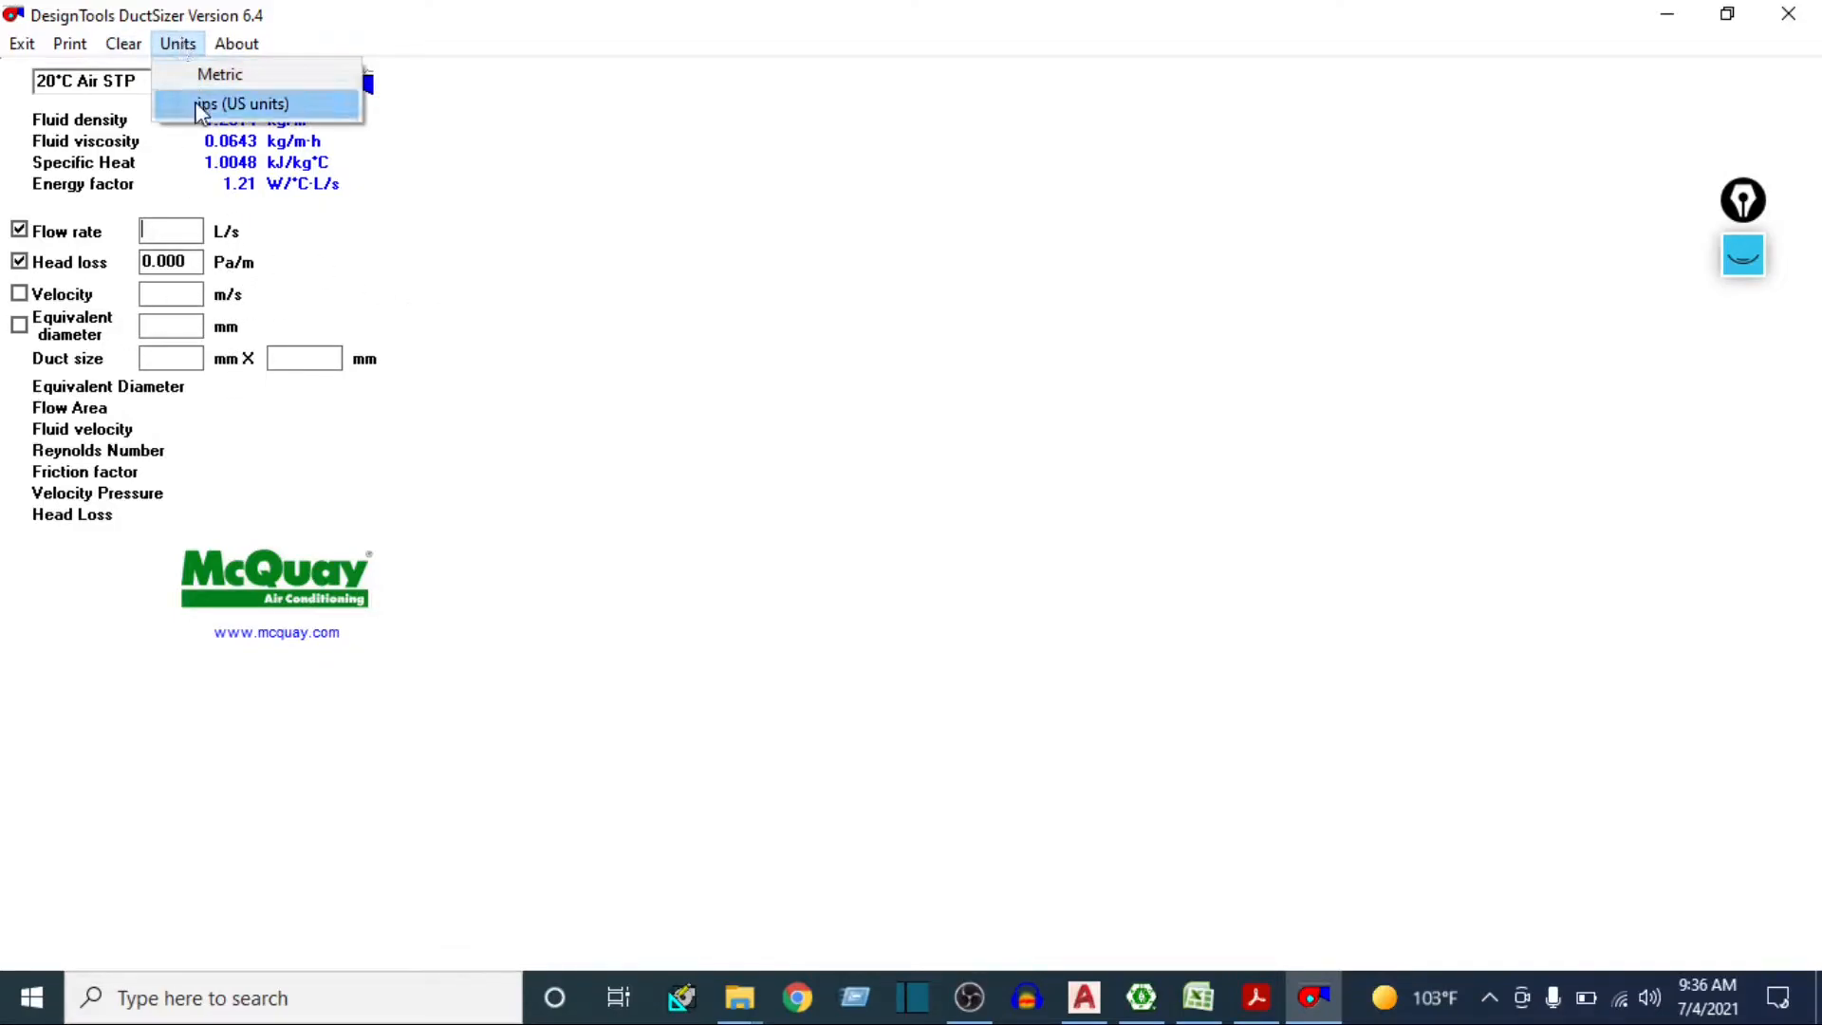
pyautogui.click(202, 107)
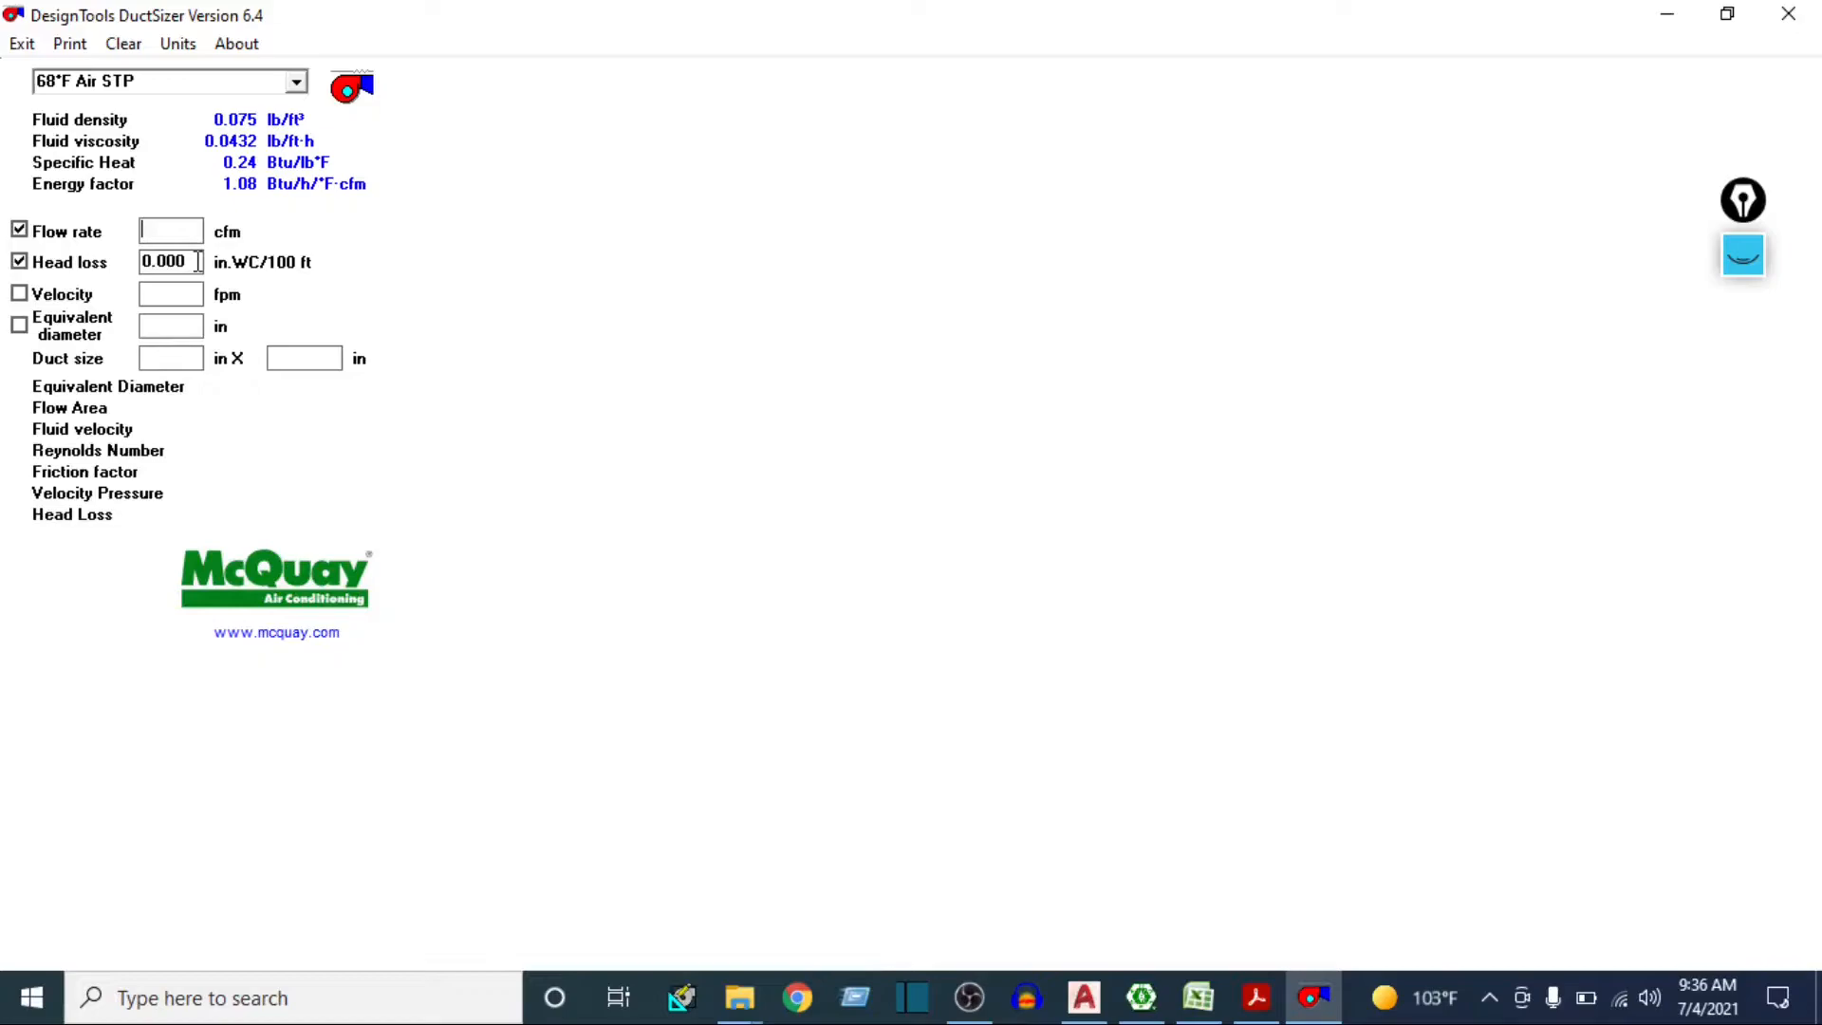
# Size by flow rate and velocity, entering 5000 cfm and 1000 fpm after consulting the ISHRAE handbook's recommended duct velocity table
pyautogui.click(52, 296)
pyautogui.click(172, 294)
pyautogui.click(1256, 997)
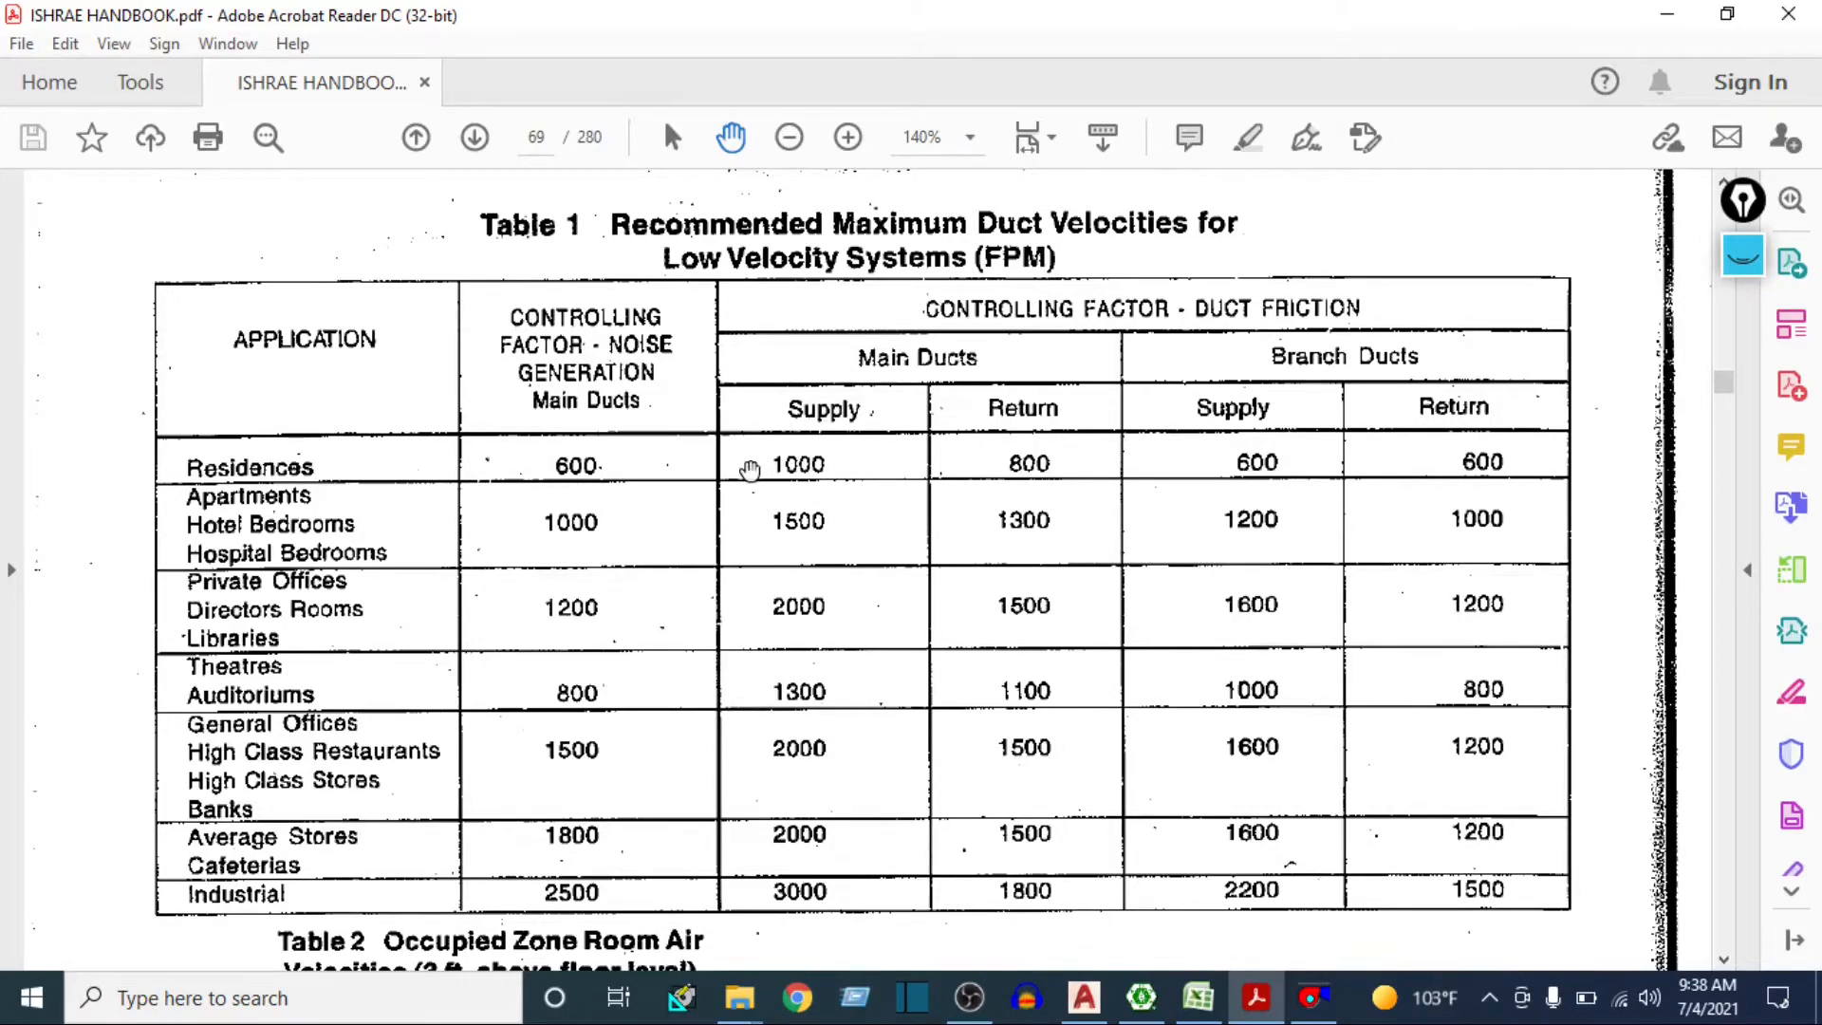
pyautogui.click(1313, 997)
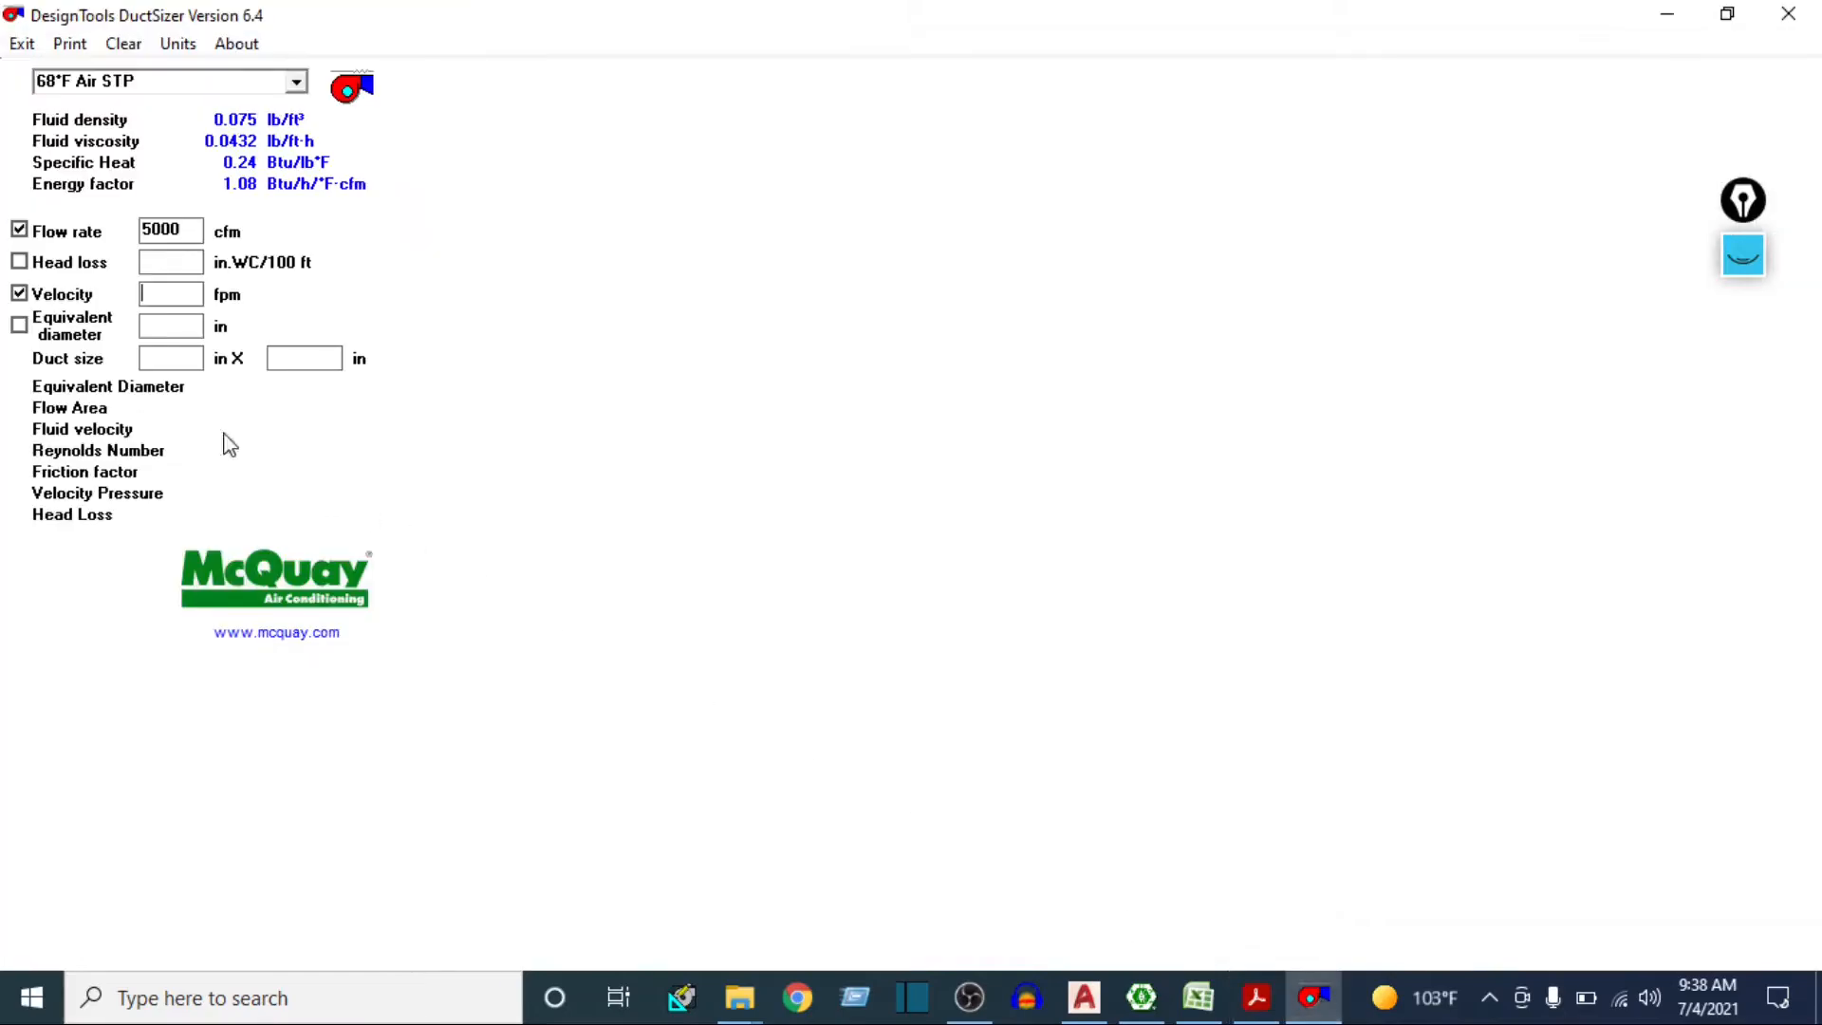
pyautogui.write('1000')
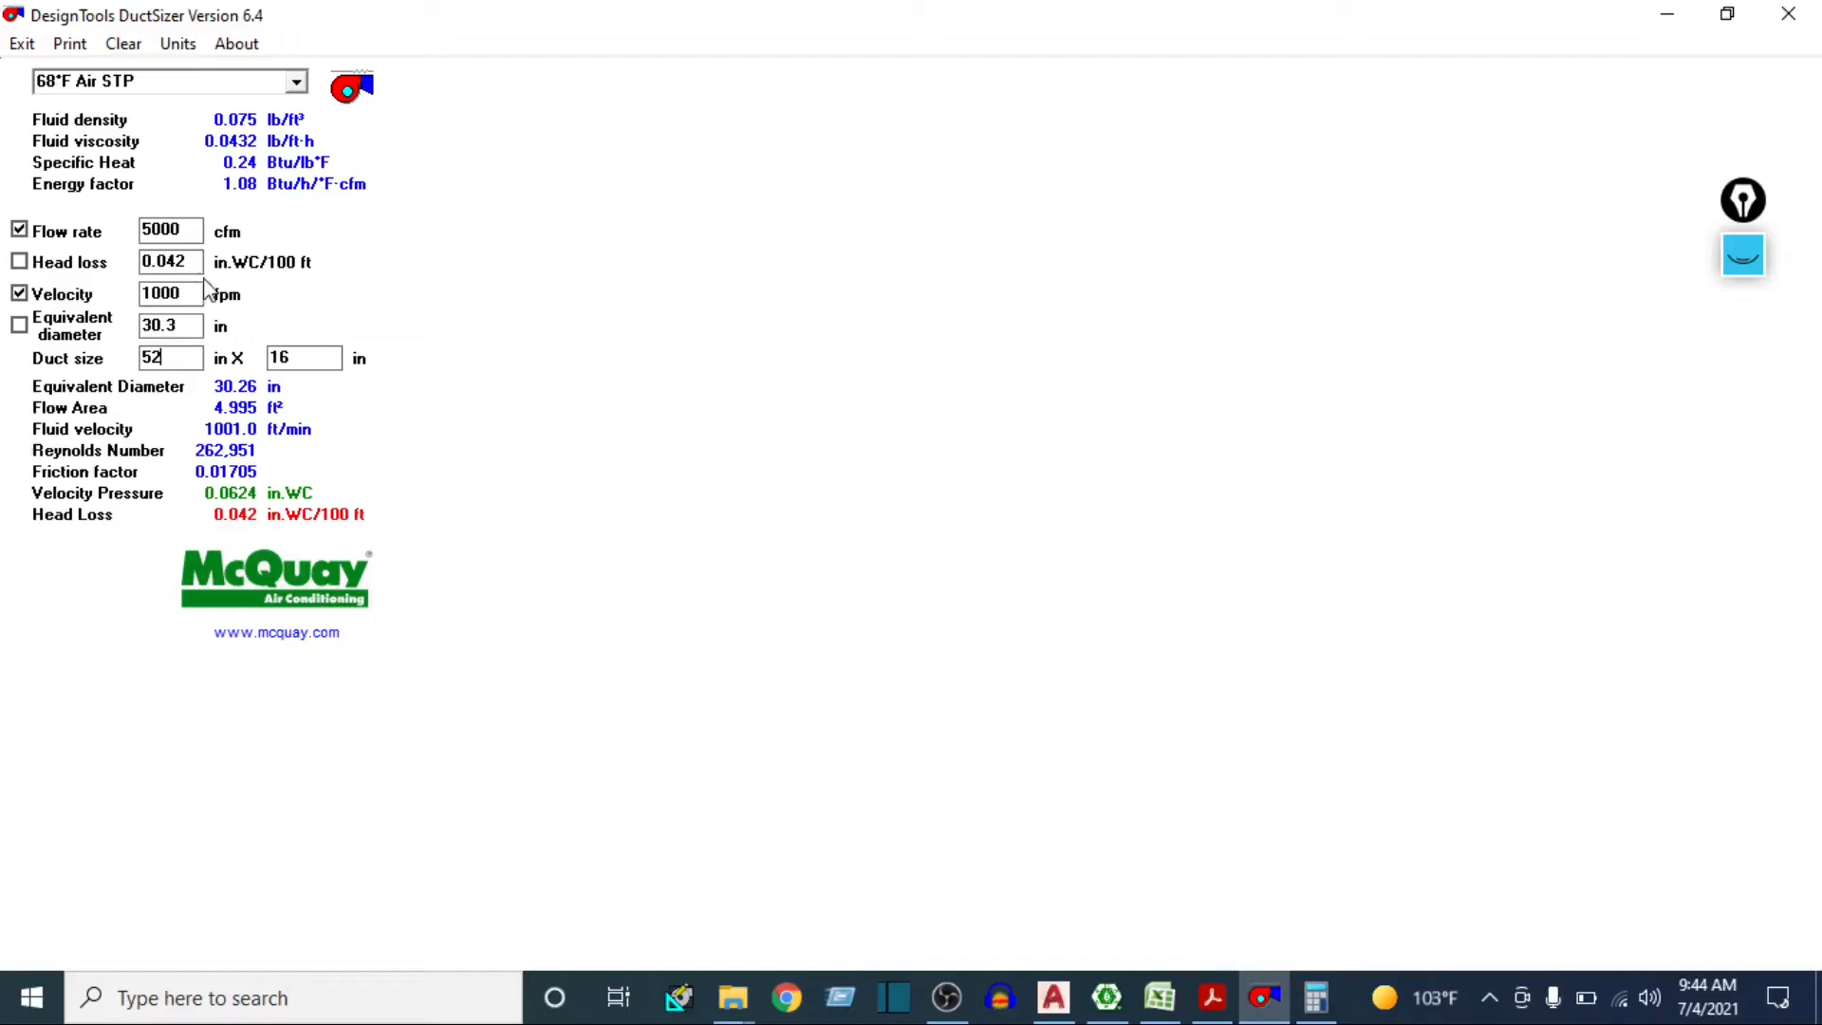
# Try duct widths of 48, 52 and 56 in for the 5000 cfm duct
pyautogui.moveTo(176, 358); pyautogui.dragTo(101, 358)
pyautogui.write('48')
pyautogui.doubleClick(150, 358)
pyautogui.write('52')
pyautogui.press('BackSpace')
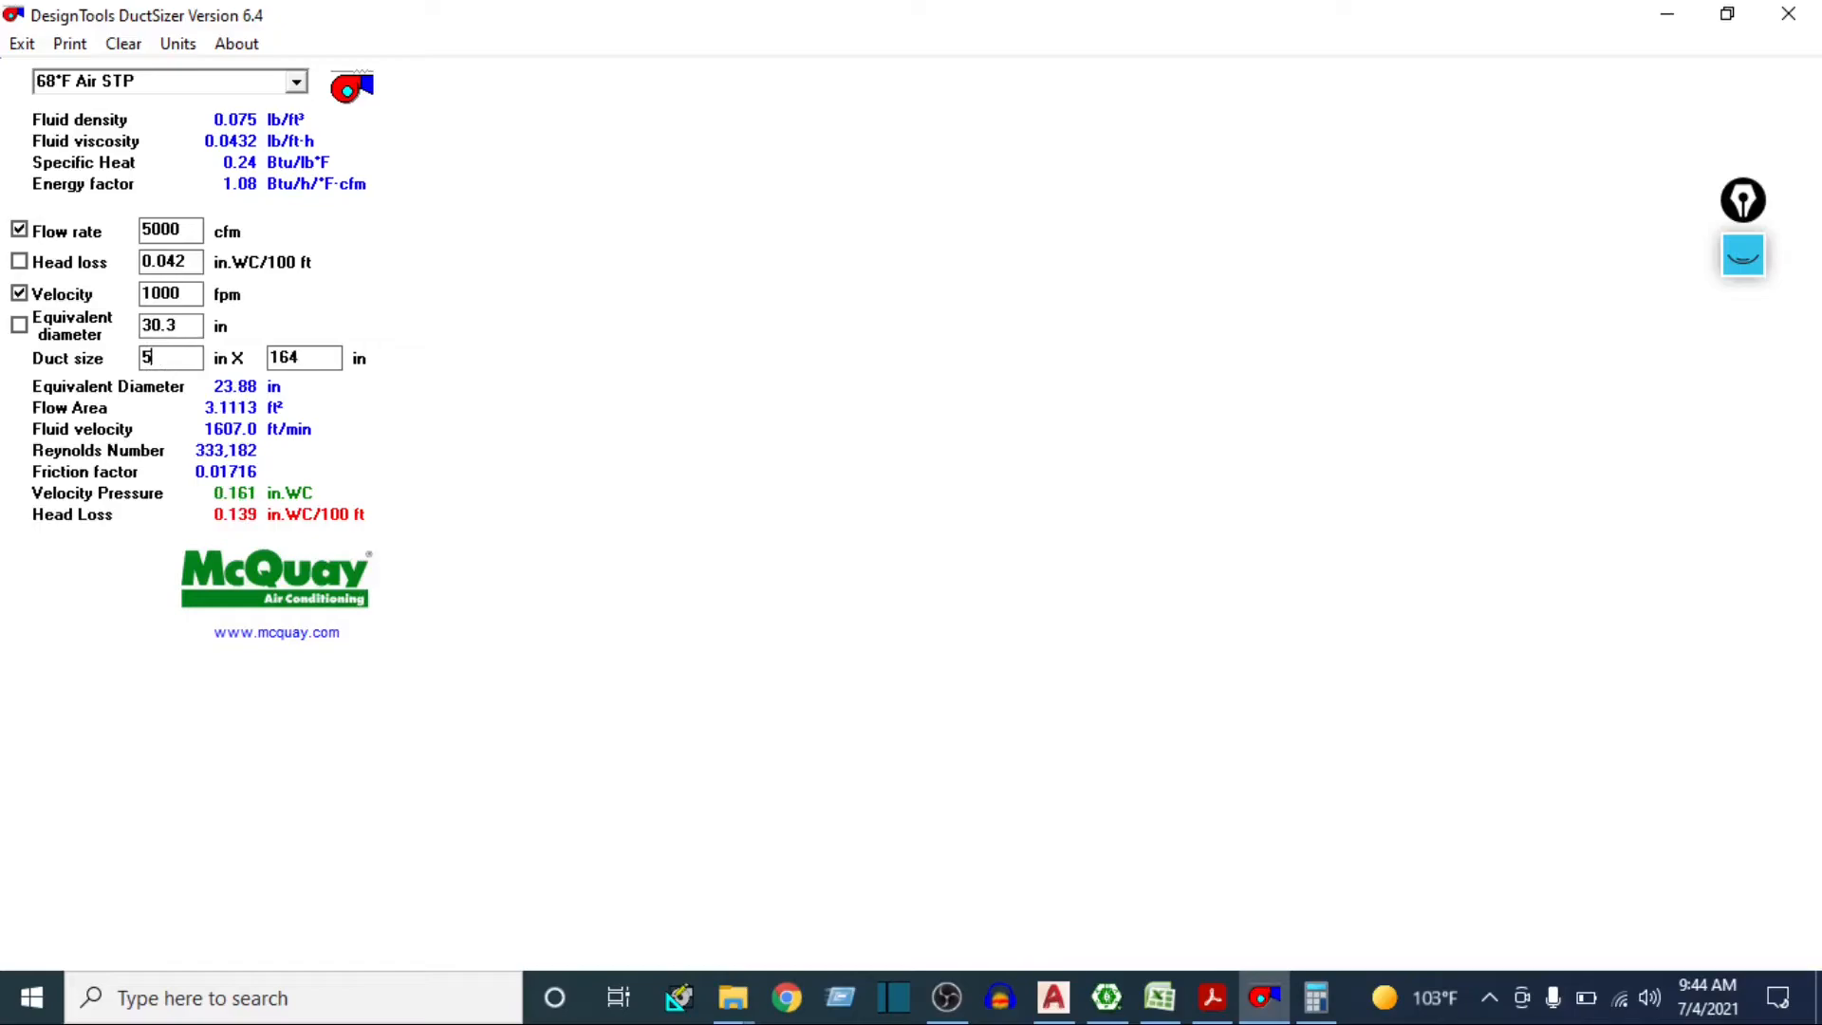
pyautogui.write('6')
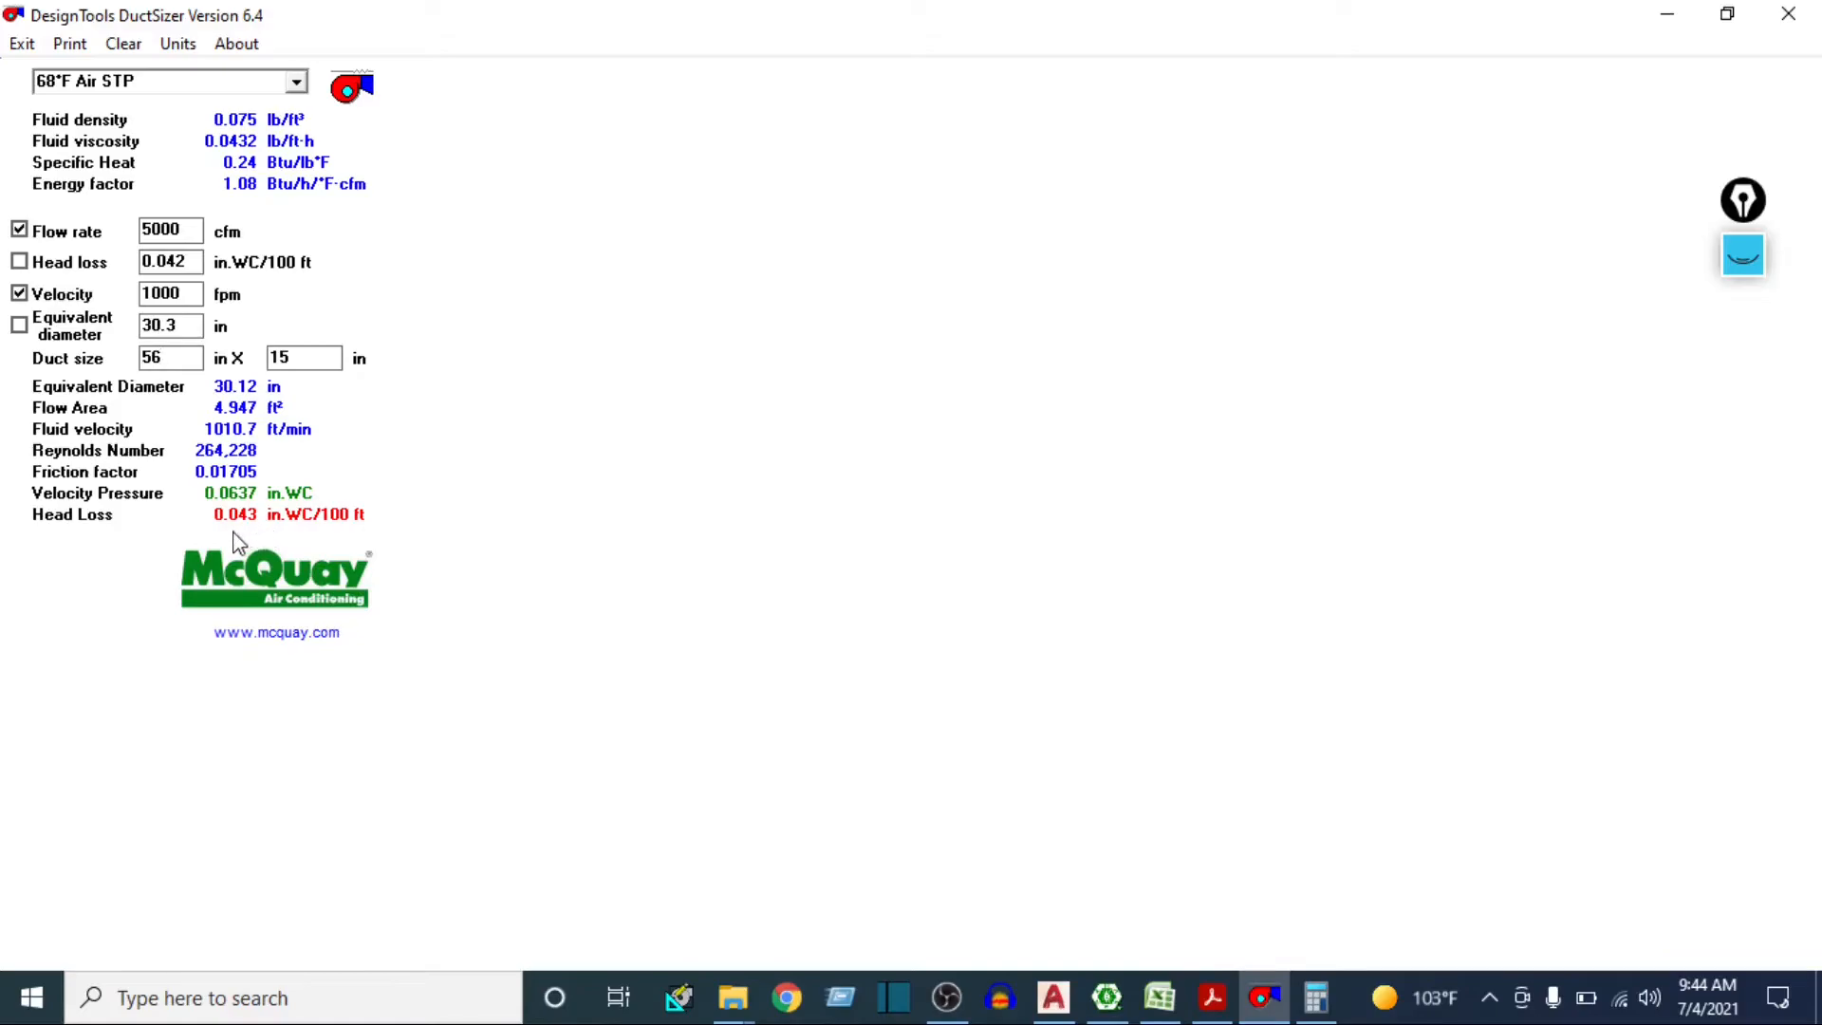
# Set the duct size to 48 in by 18 in, trying 16 and 17 in for the second dimension first
pyautogui.moveTo(169, 358); pyautogui.dragTo(97, 363)
pyautogui.write('48')
pyautogui.moveTo(304, 353); pyautogui.dragTo(267, 350)
pyautogui.write('16')
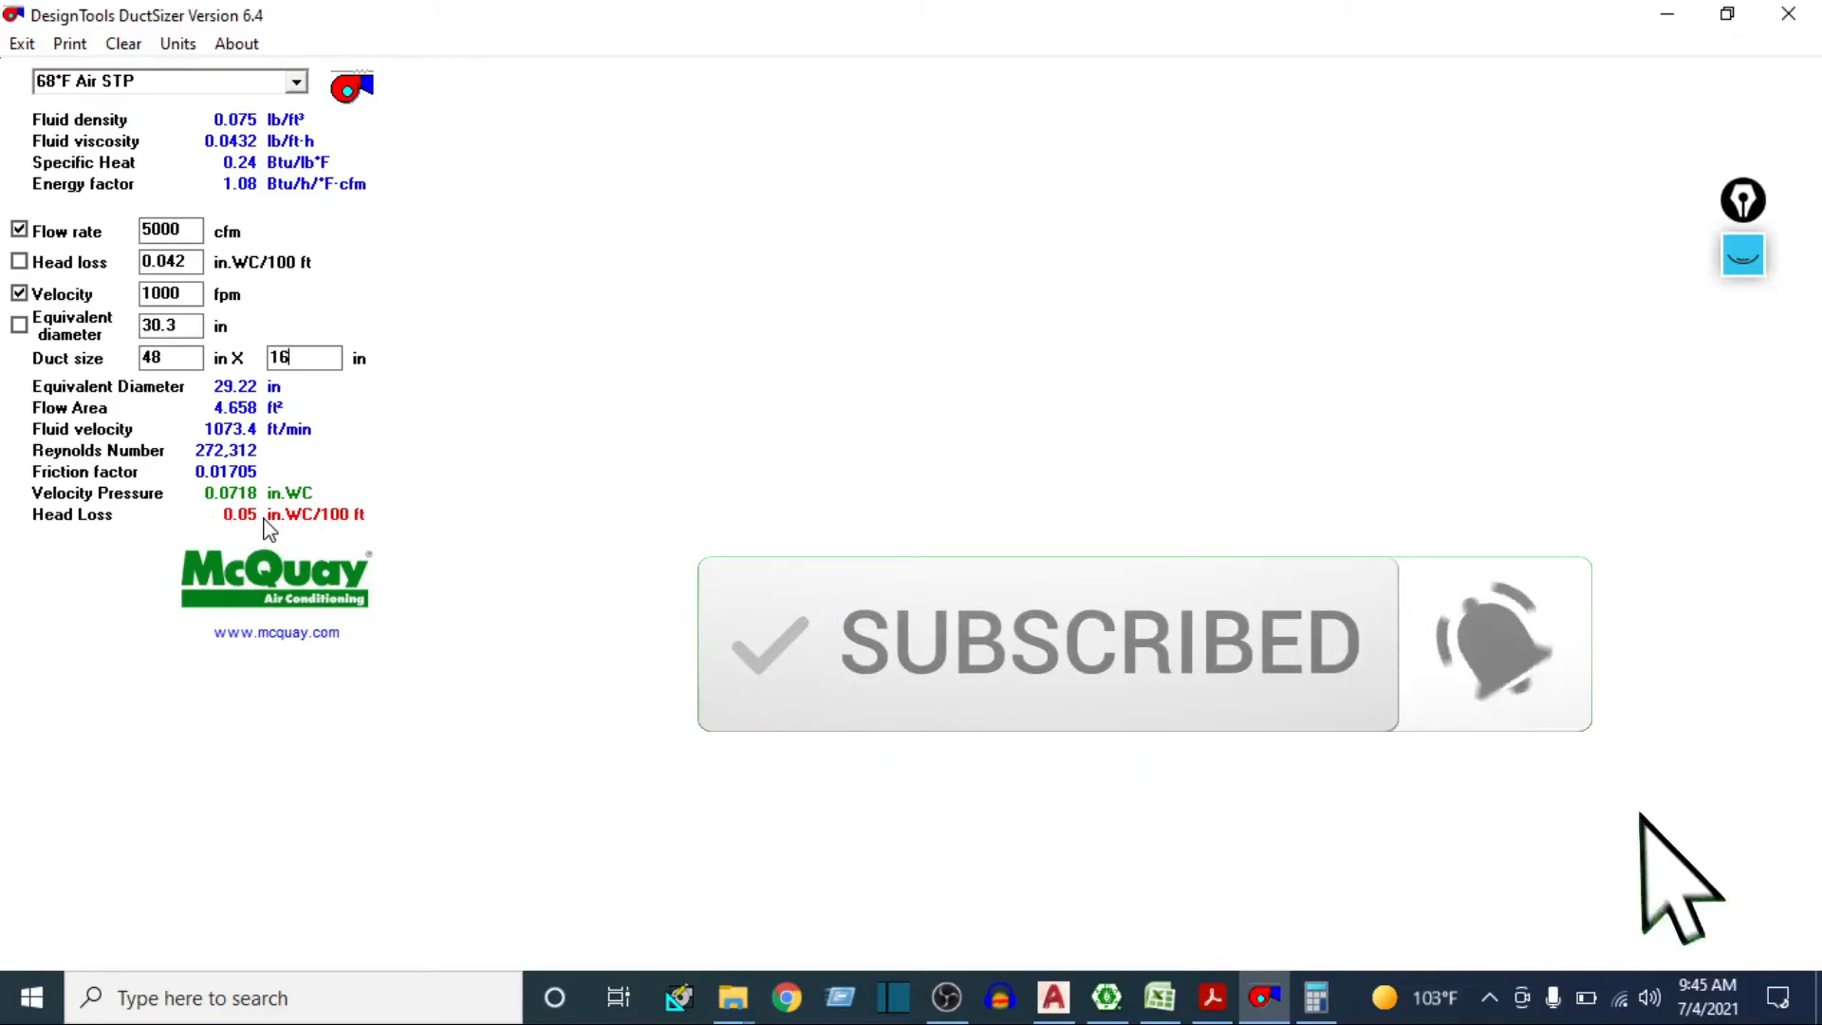
pyautogui.press('BackSpace')
pyautogui.write('7')
pyautogui.press('BackSpace')
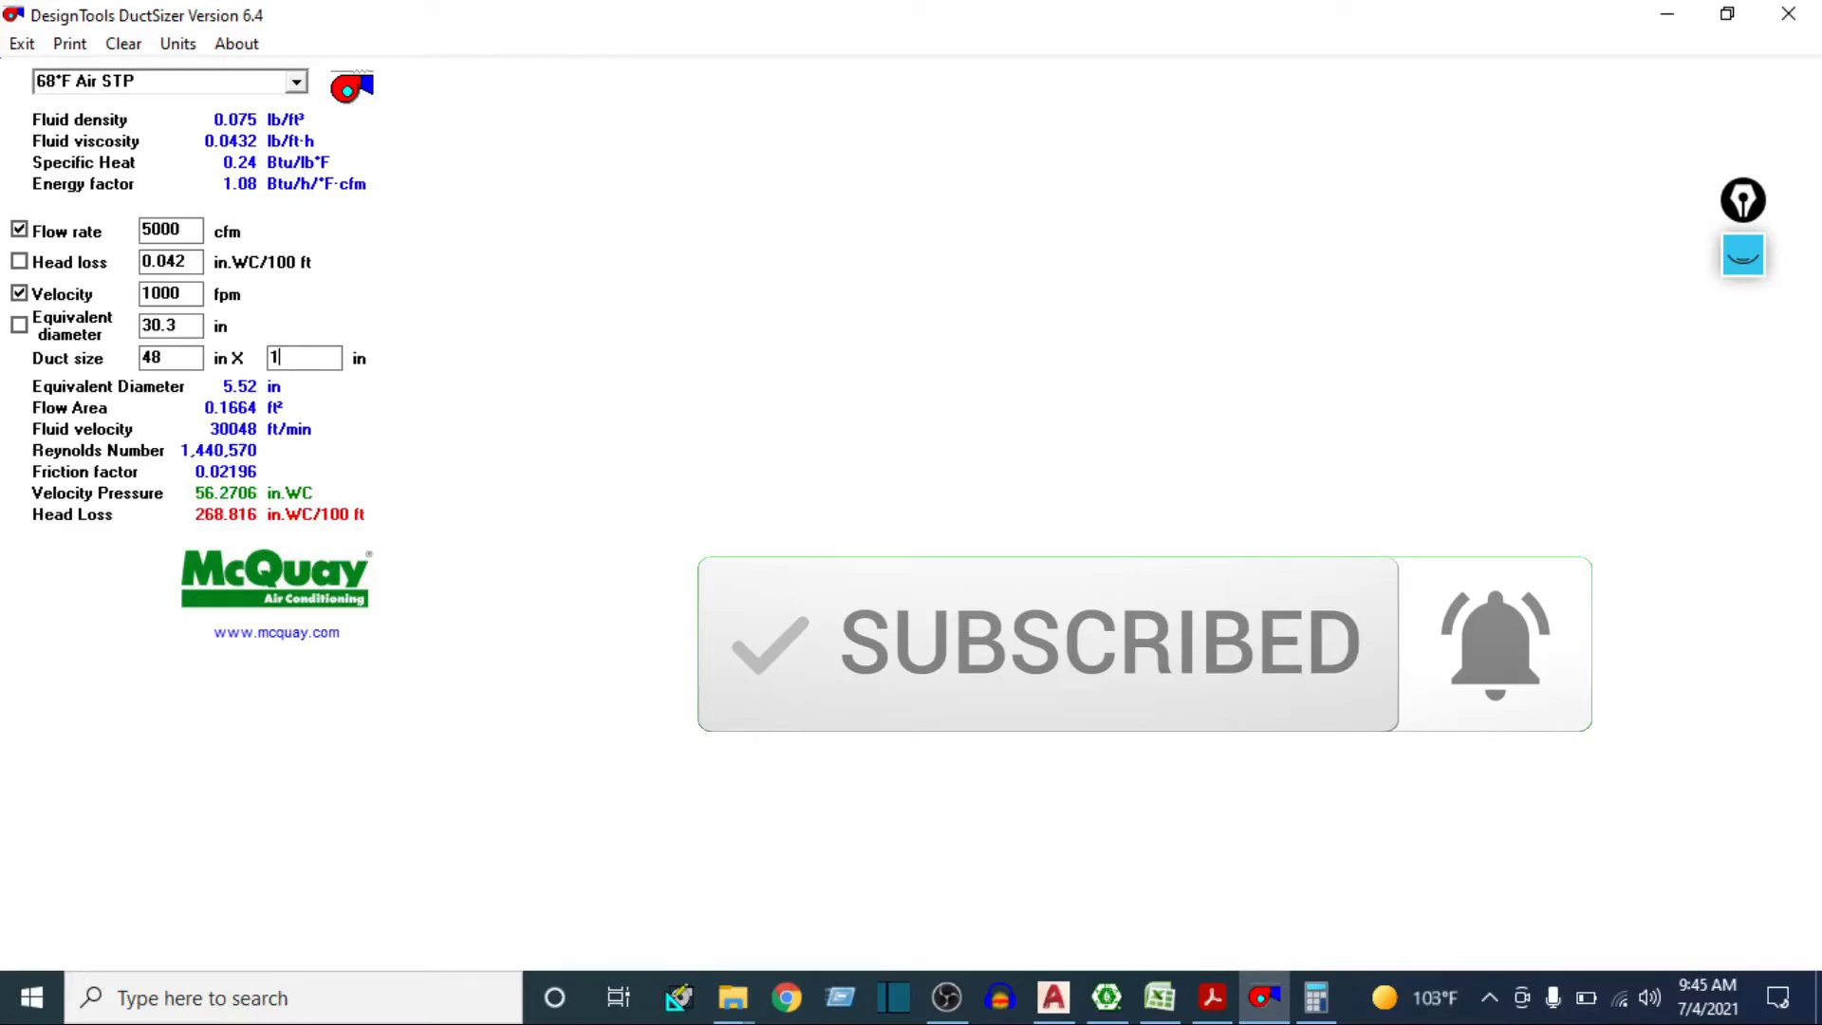
pyautogui.write('8')
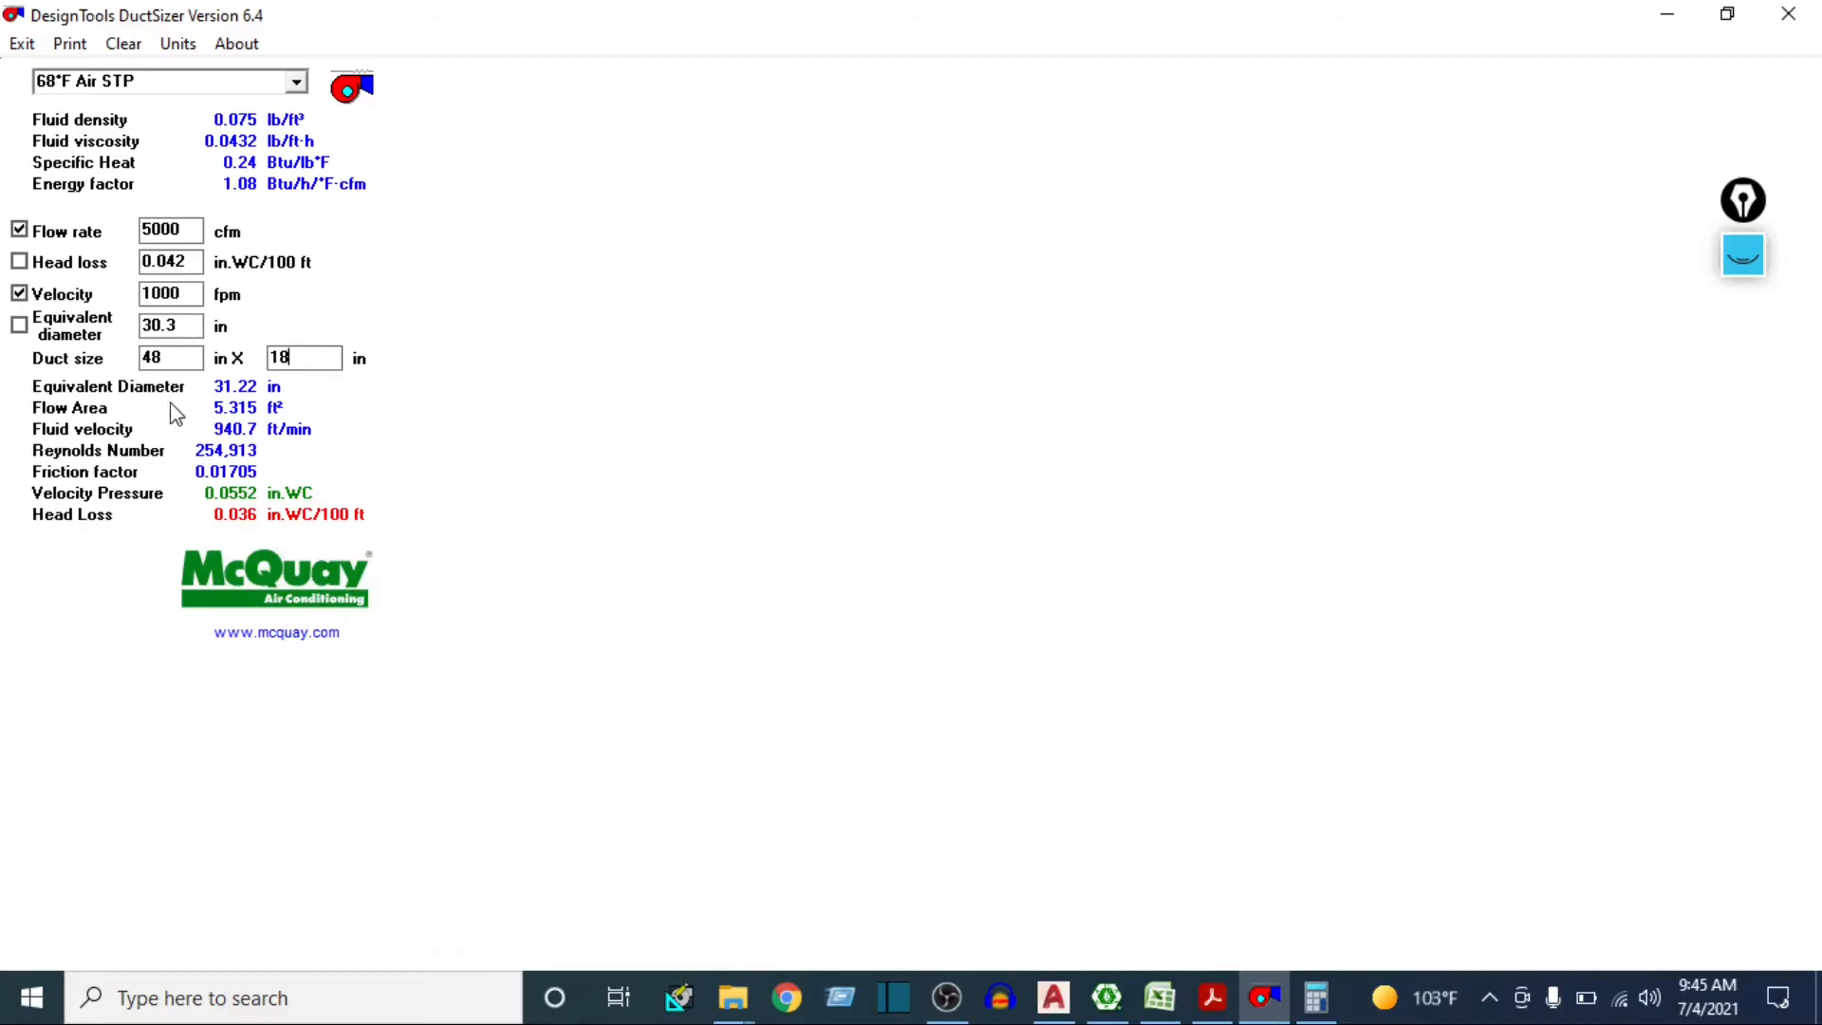
# Check the duct's aspect ratio by dividing 48 by 18 in Calculator, then close it
pyautogui.click(1316, 996)
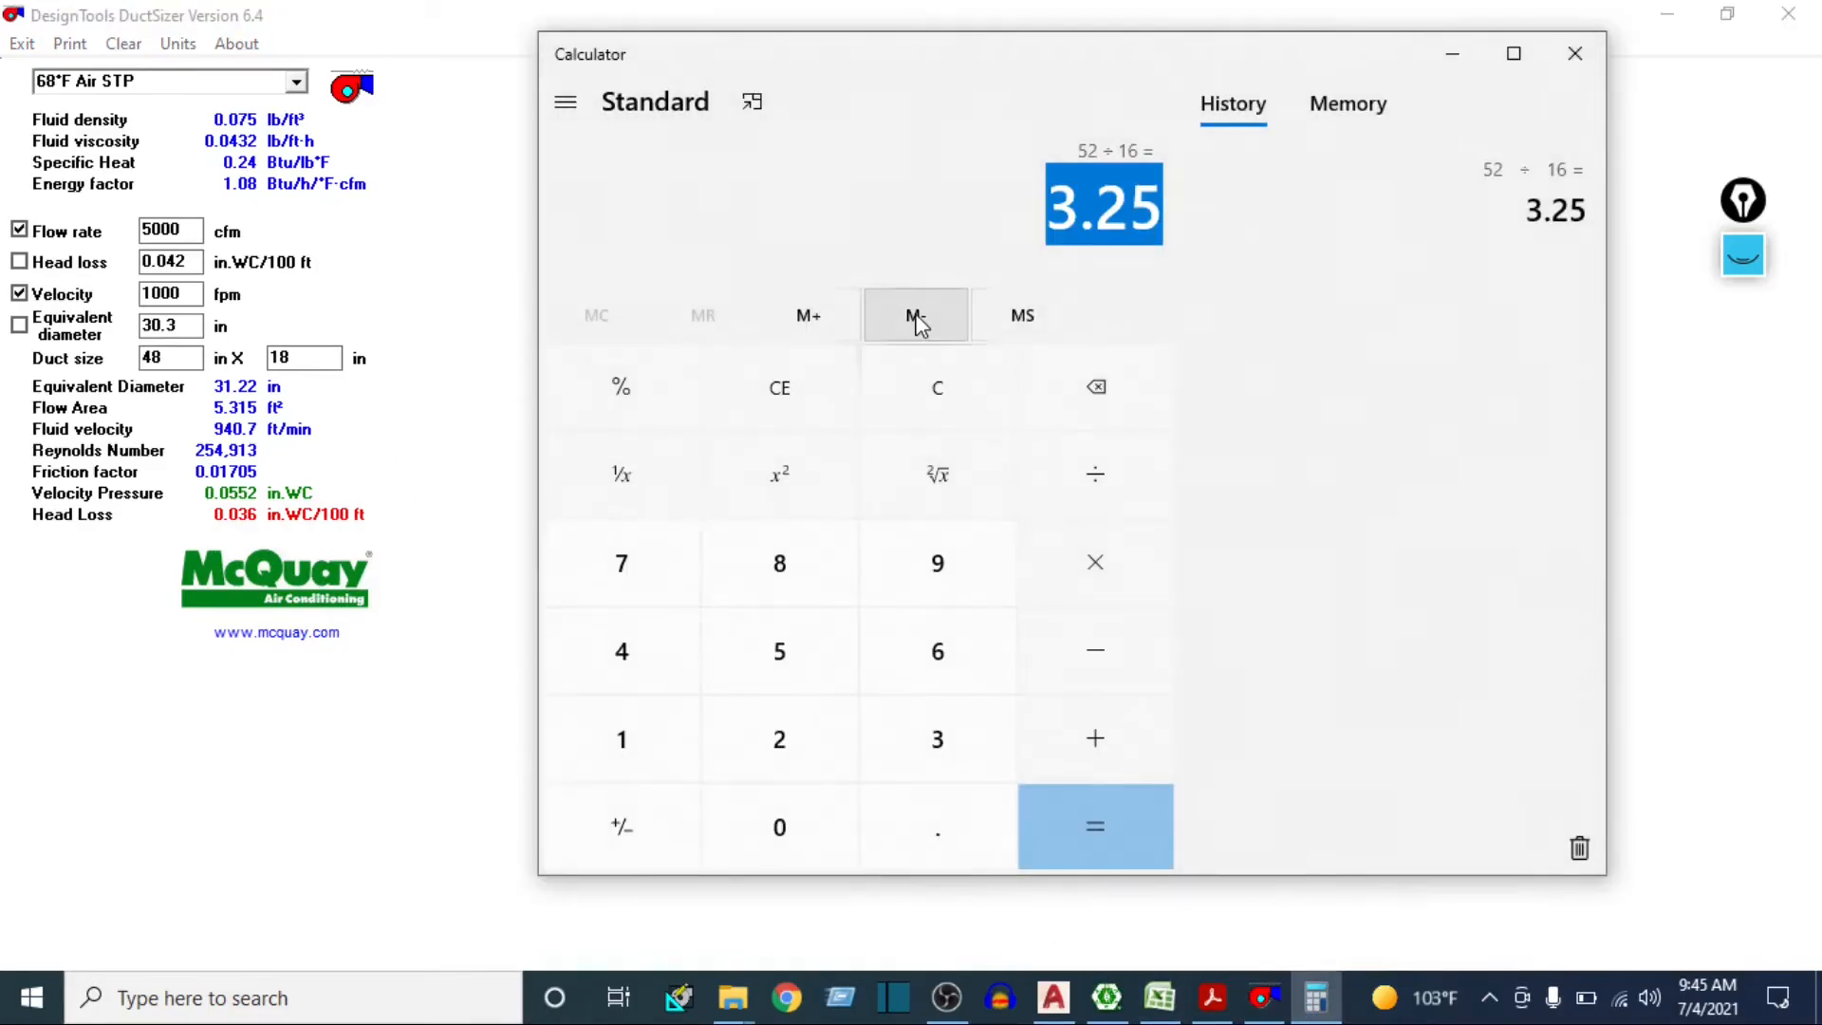
pyautogui.write('48 ÷ ')
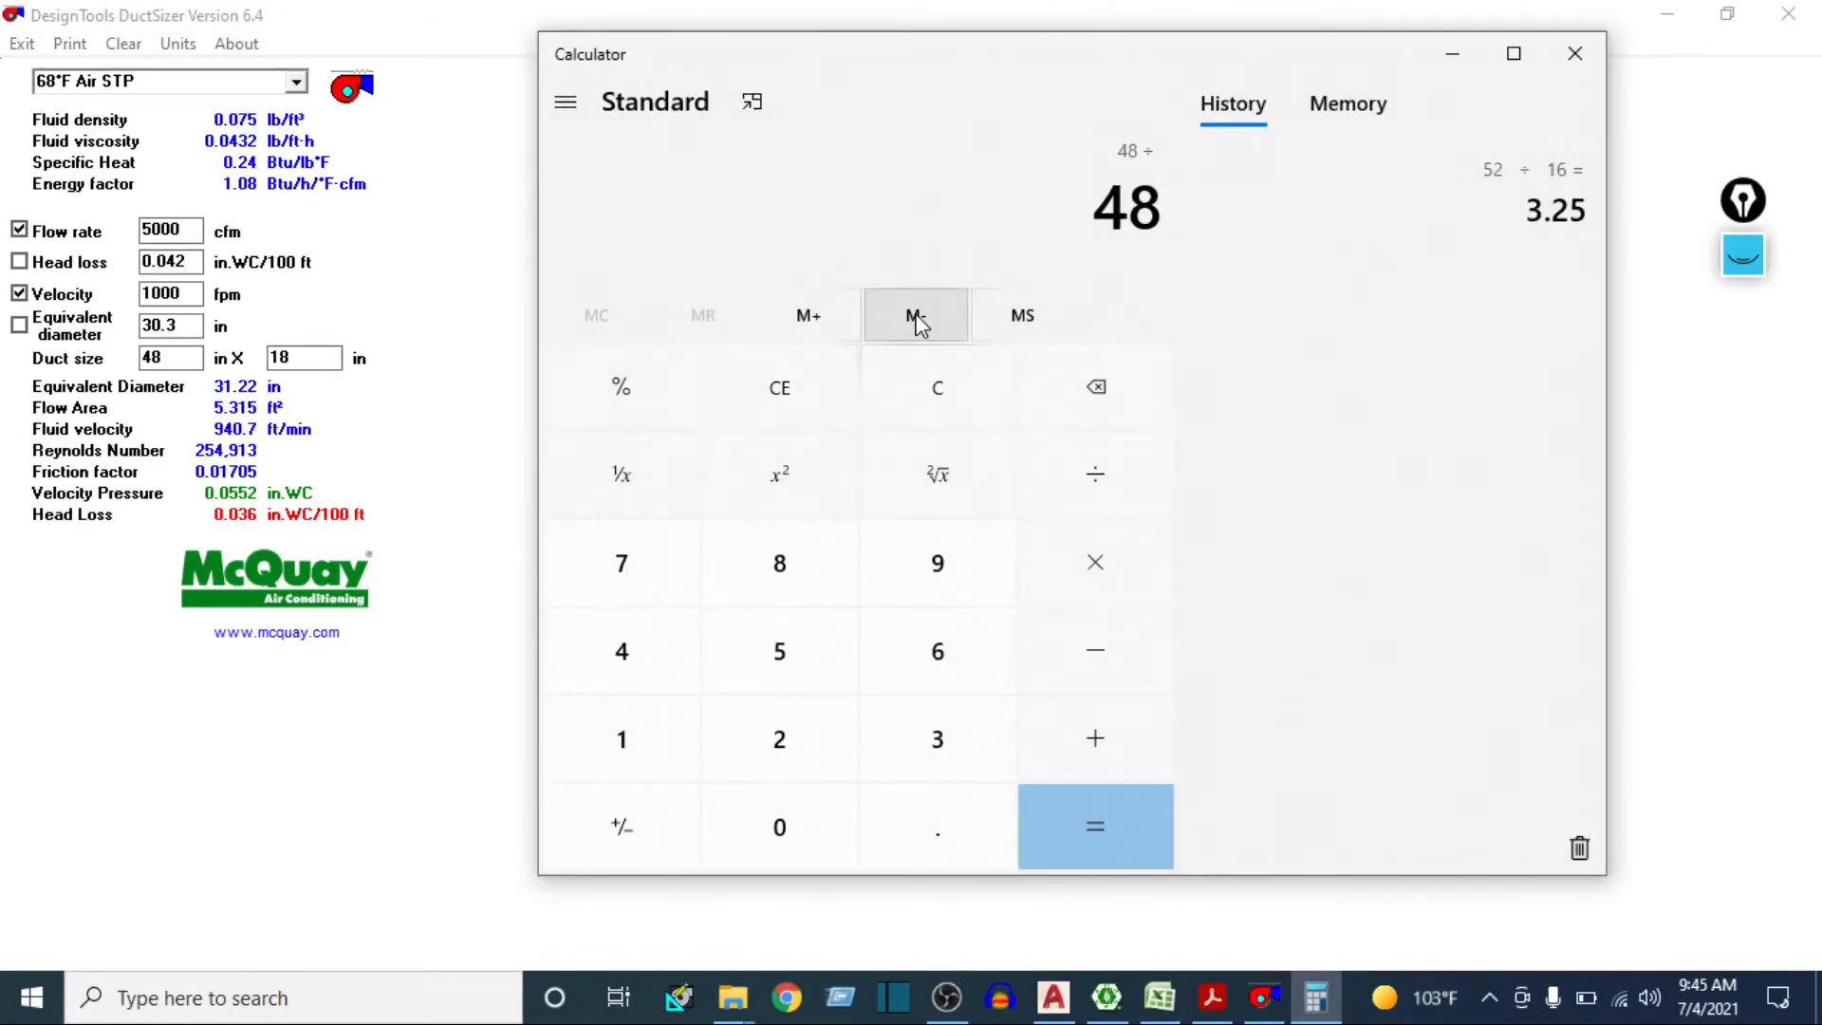
pyautogui.write('18')
pyautogui.press('Return')
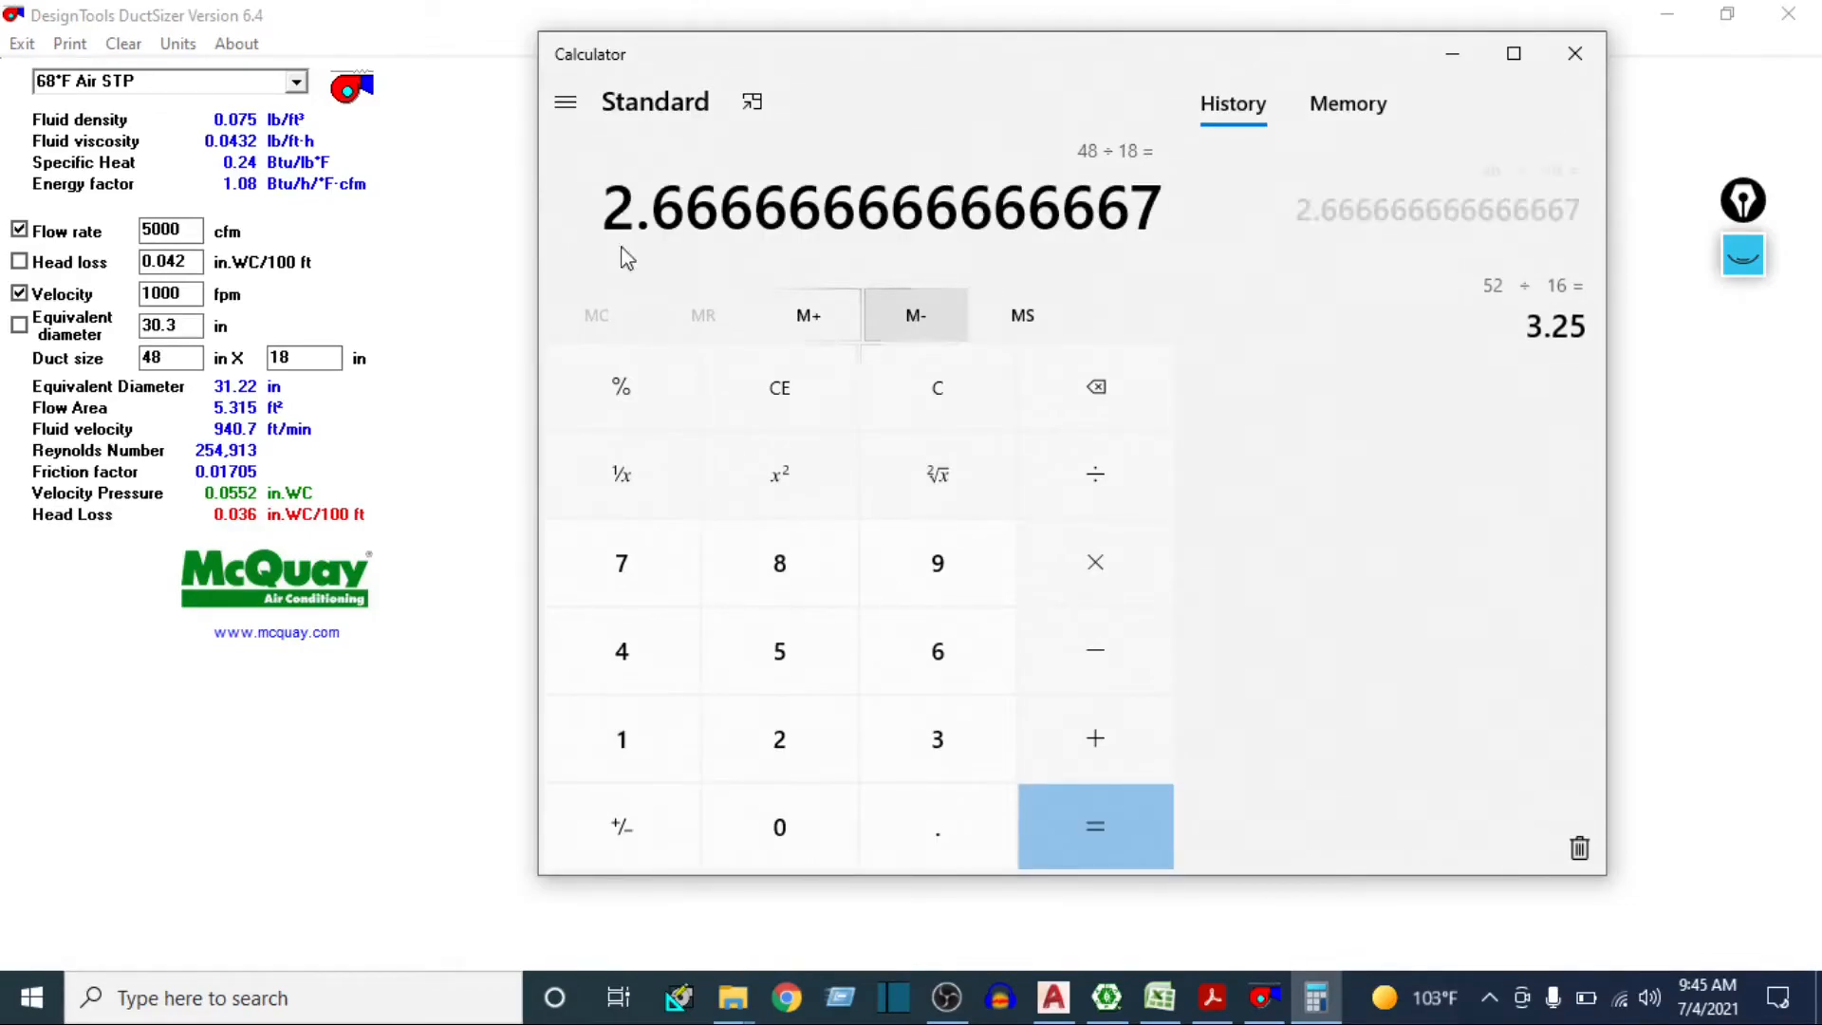
pyautogui.moveTo(618, 209); pyautogui.dragTo(722, 214)
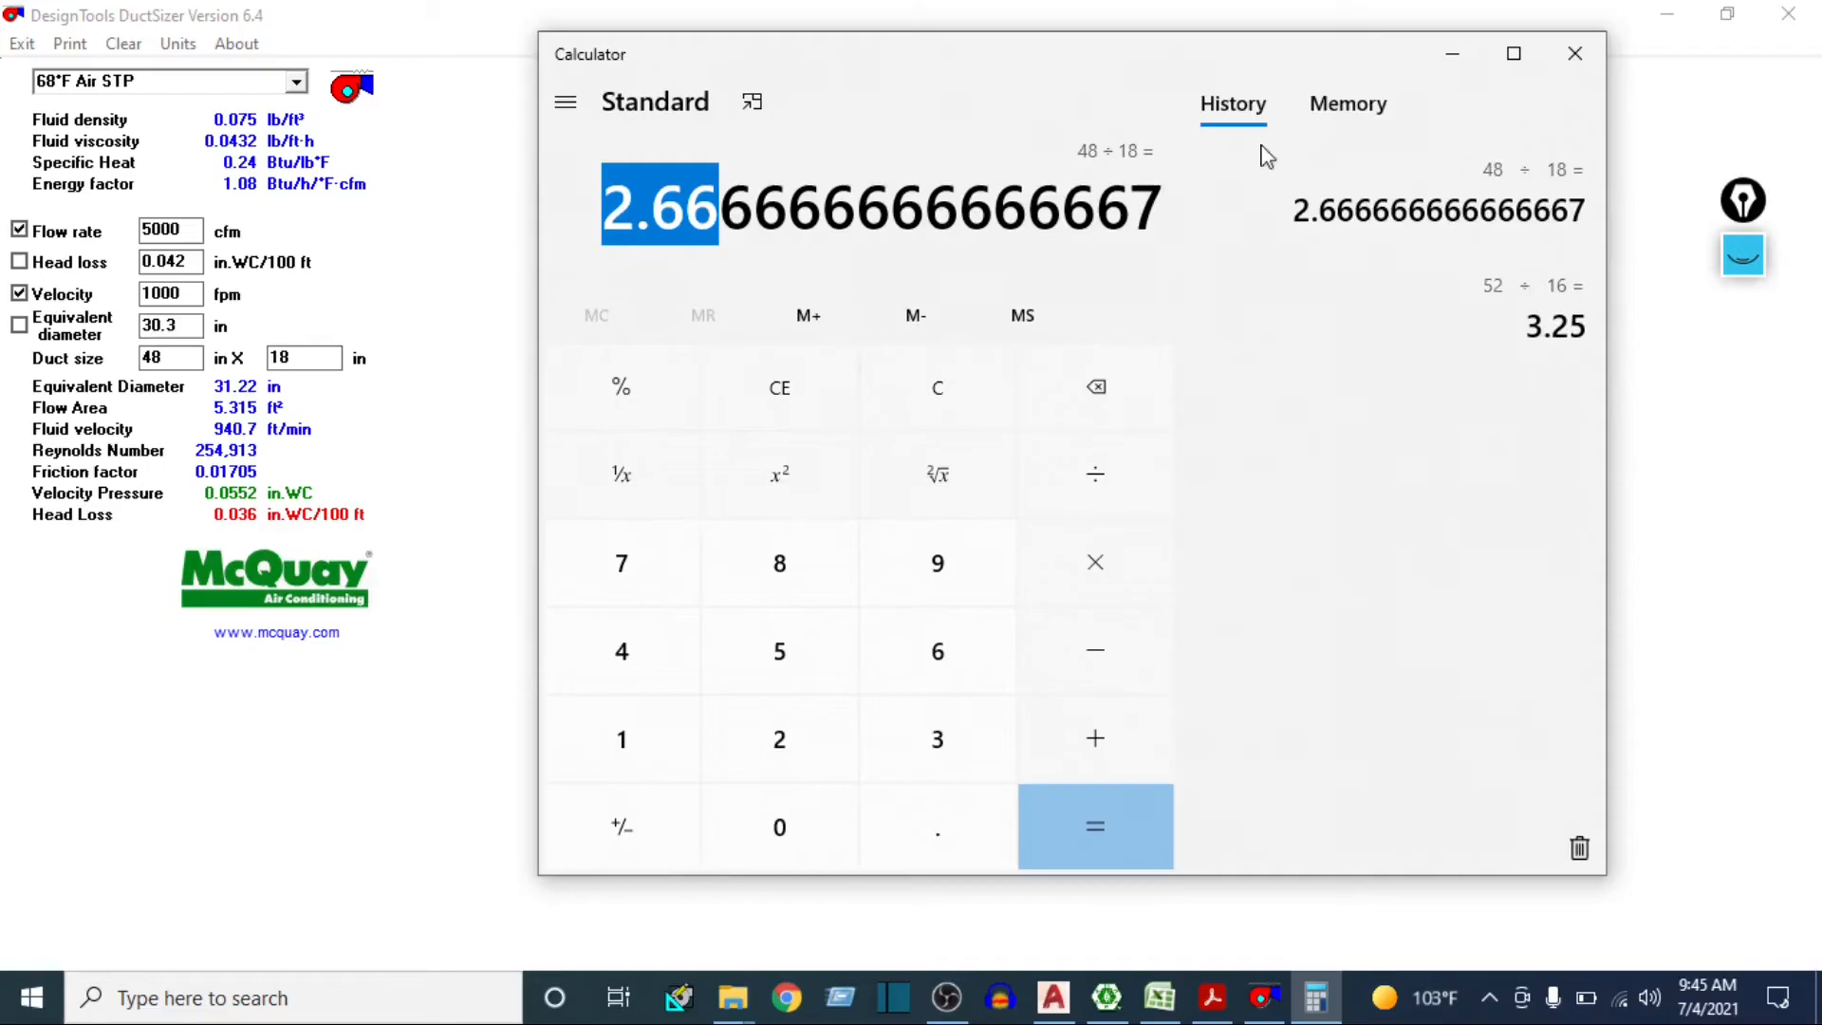
pyautogui.click(1577, 57)
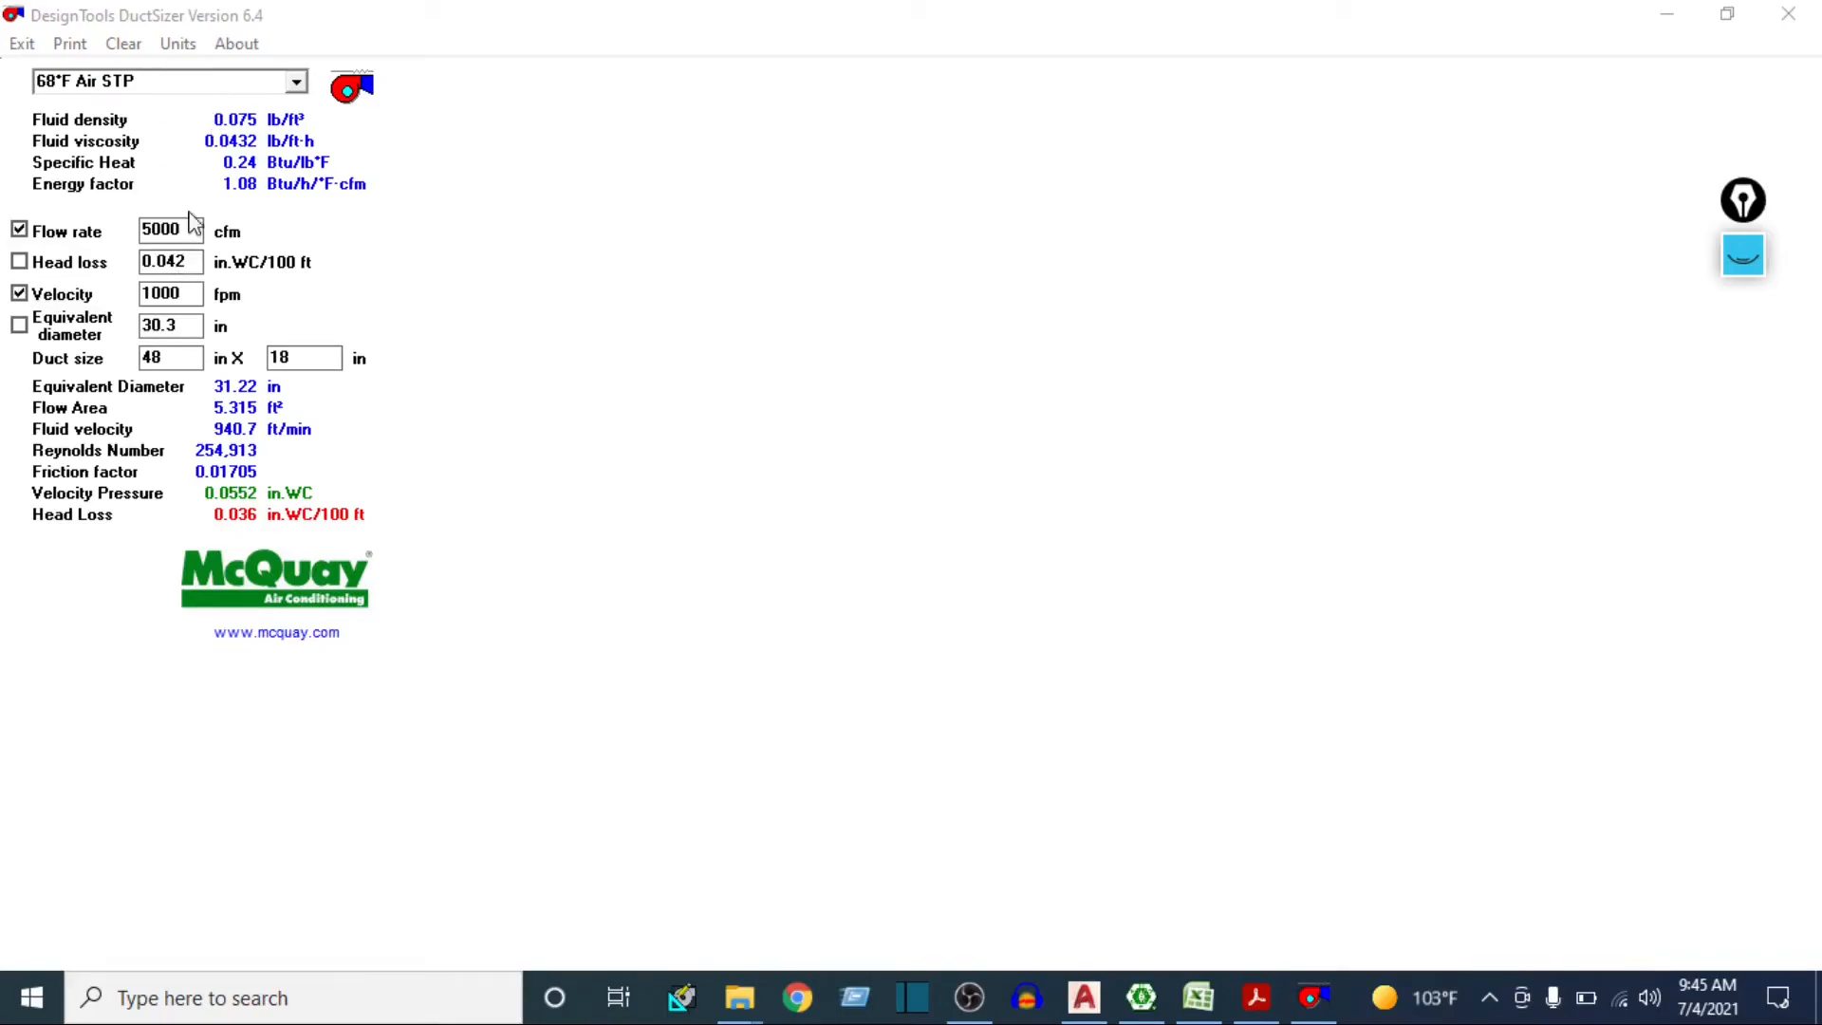
# Return to DuctSizer and convert the duct sizing values to Metric units
pyautogui.click(309, 17)
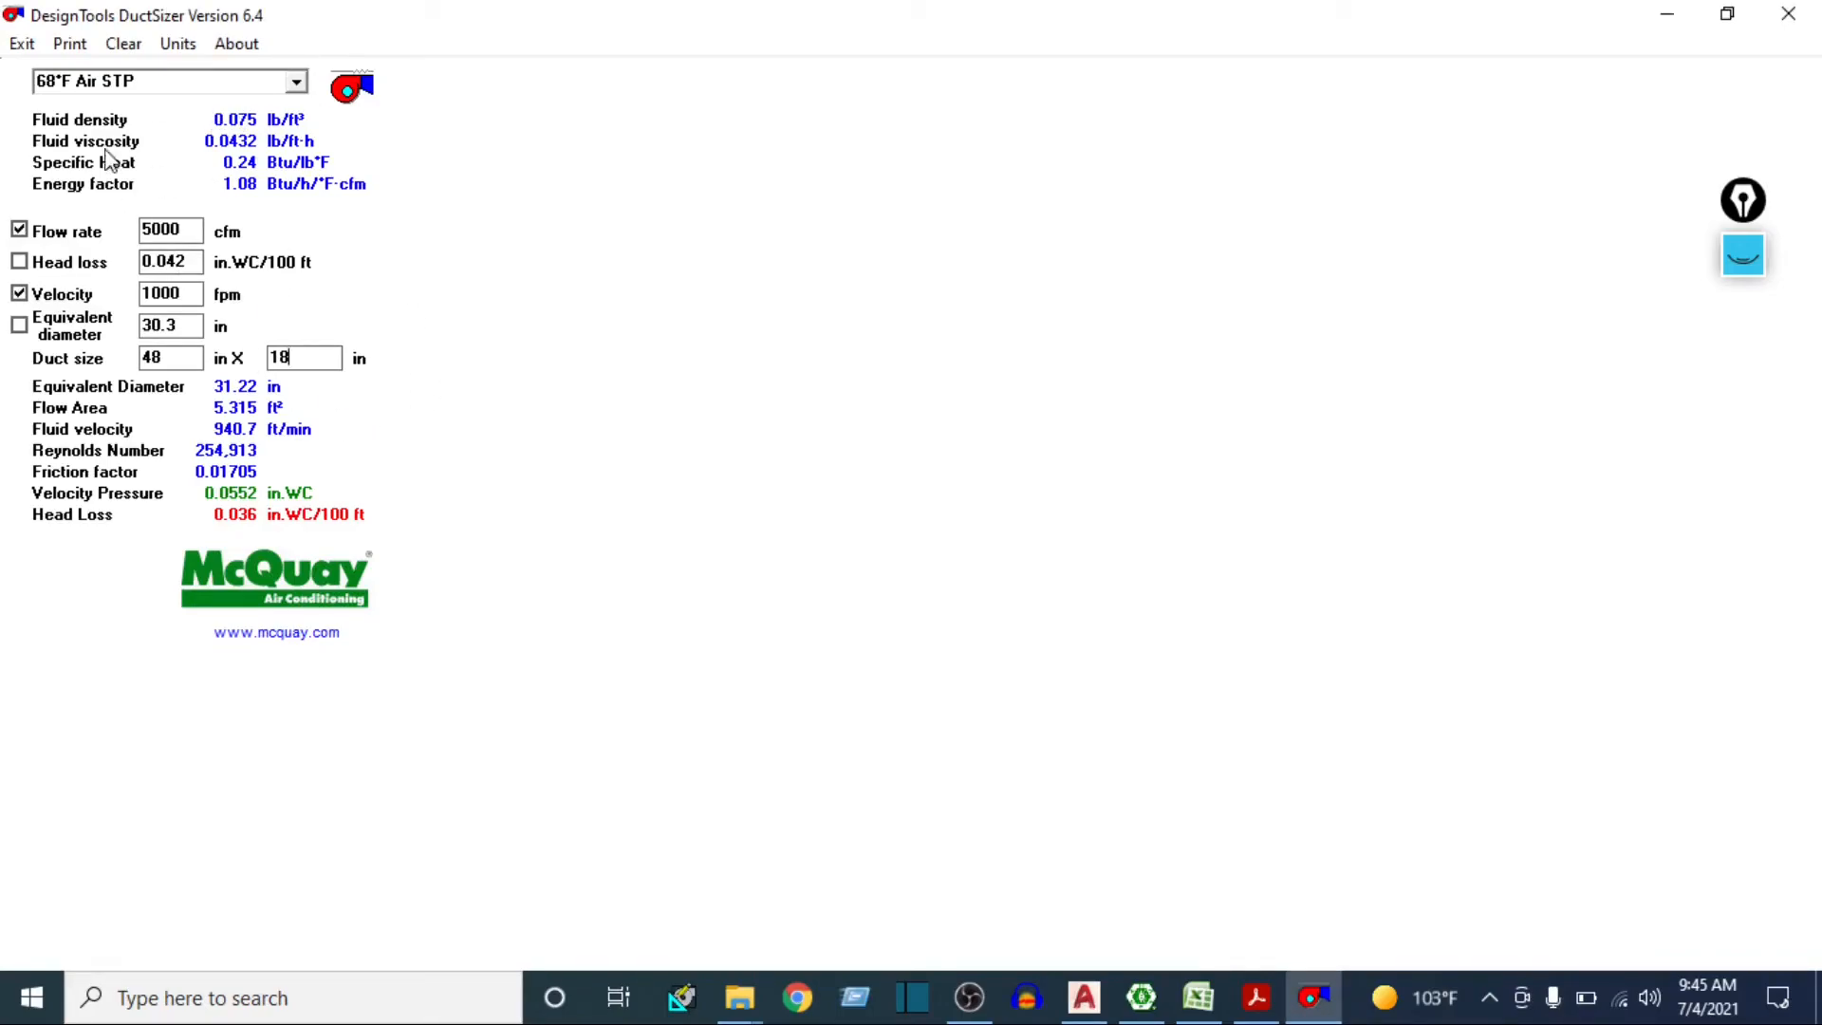
pyautogui.click(180, 45)
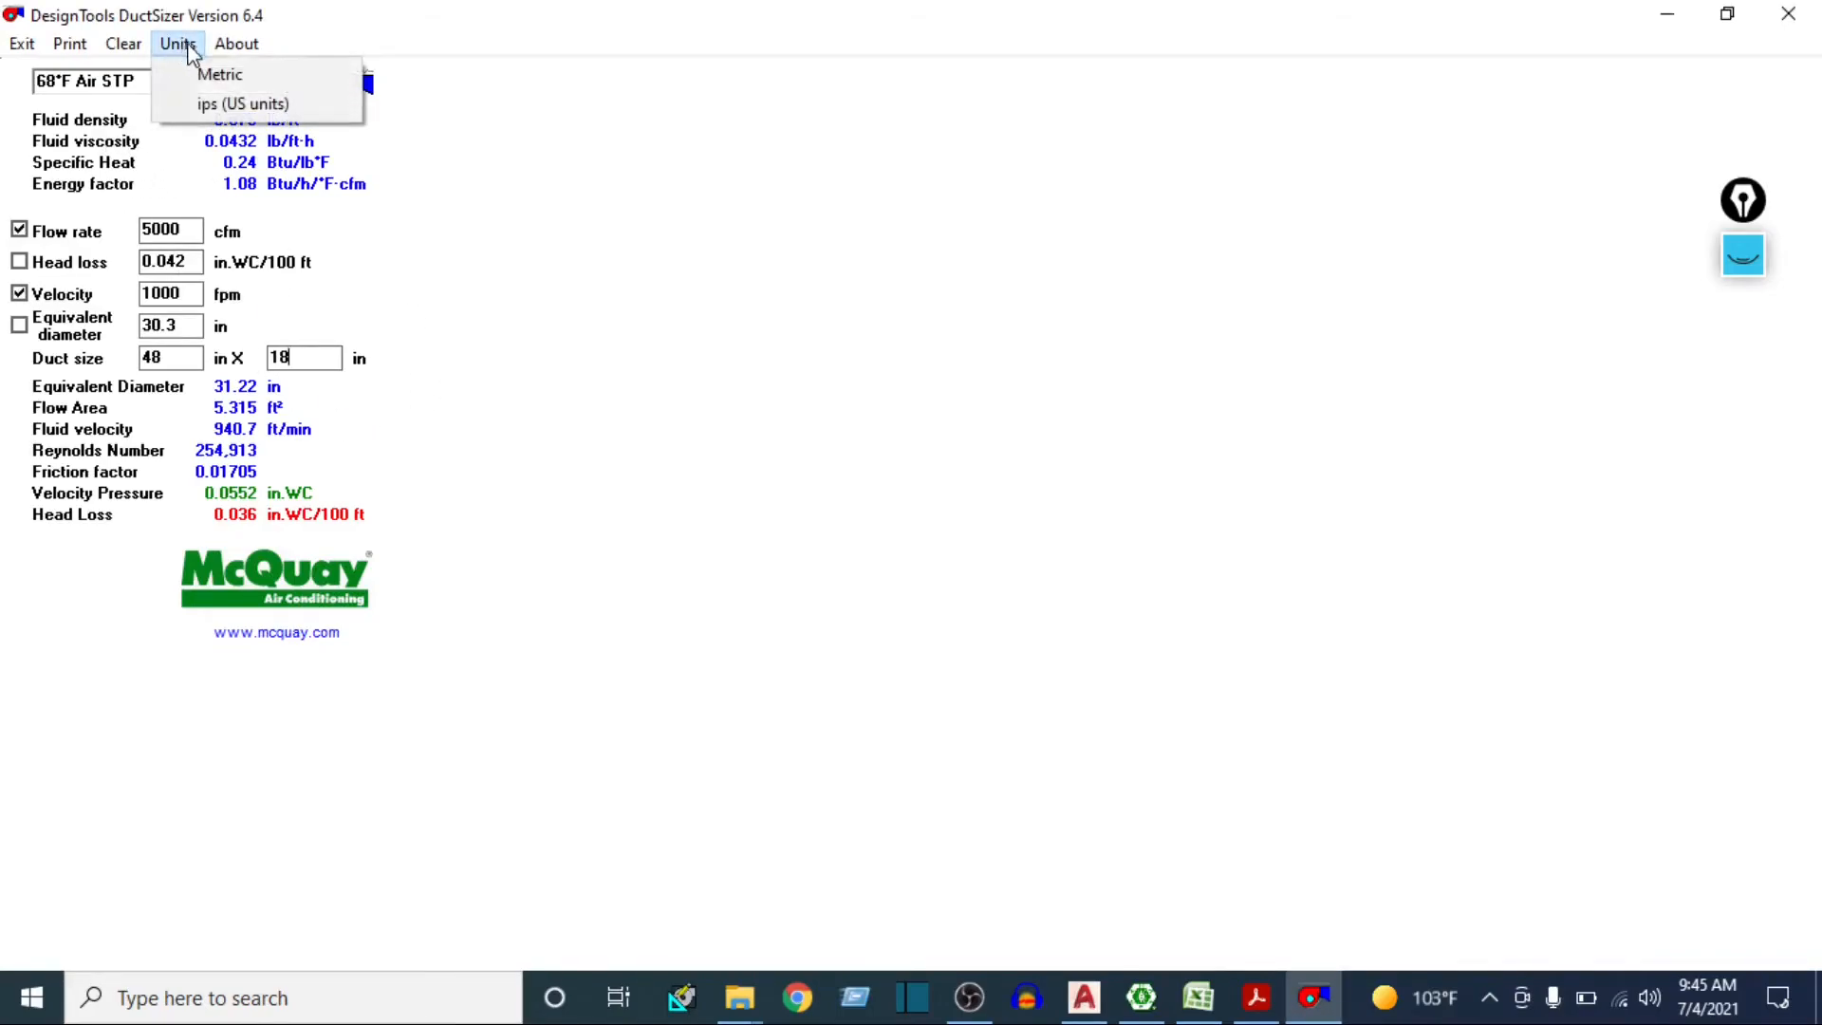
pyautogui.click(231, 78)
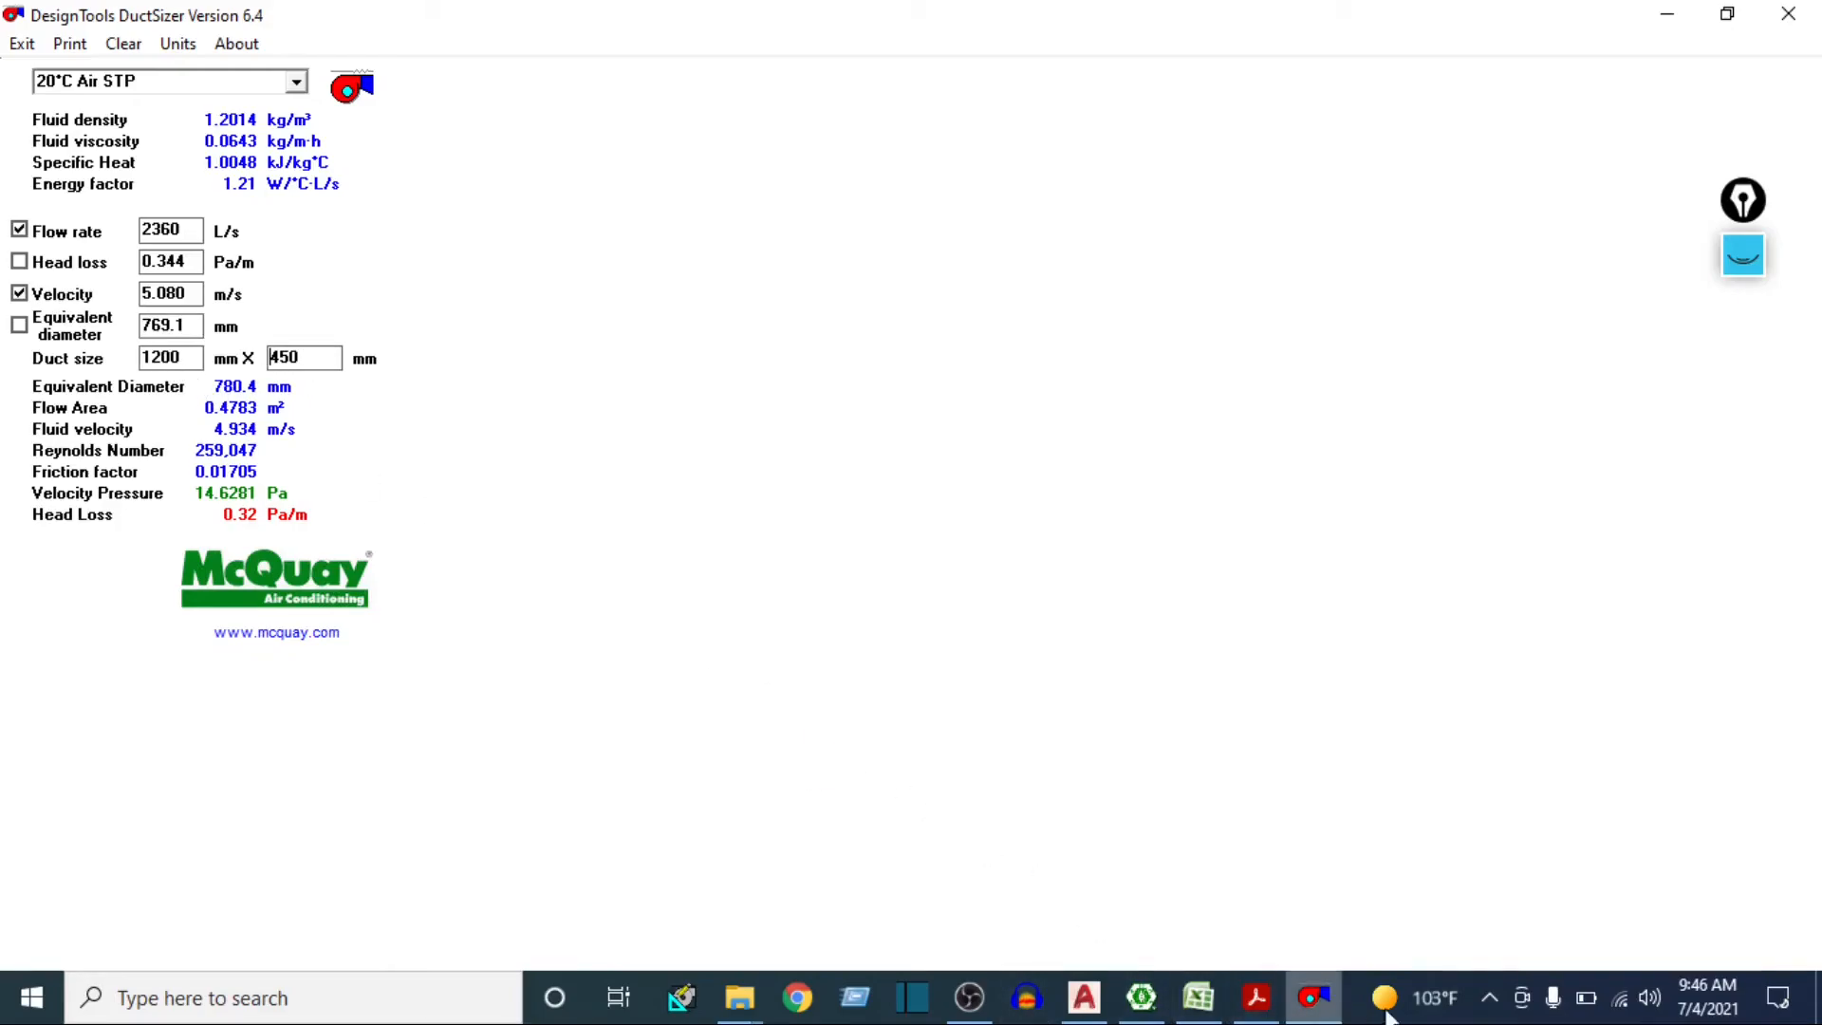
# Open Calculator, multiply the 48 in and 18 in duct dimensions by 25 to check the millimetre sizes, and close it
pyautogui.click(1486, 998)
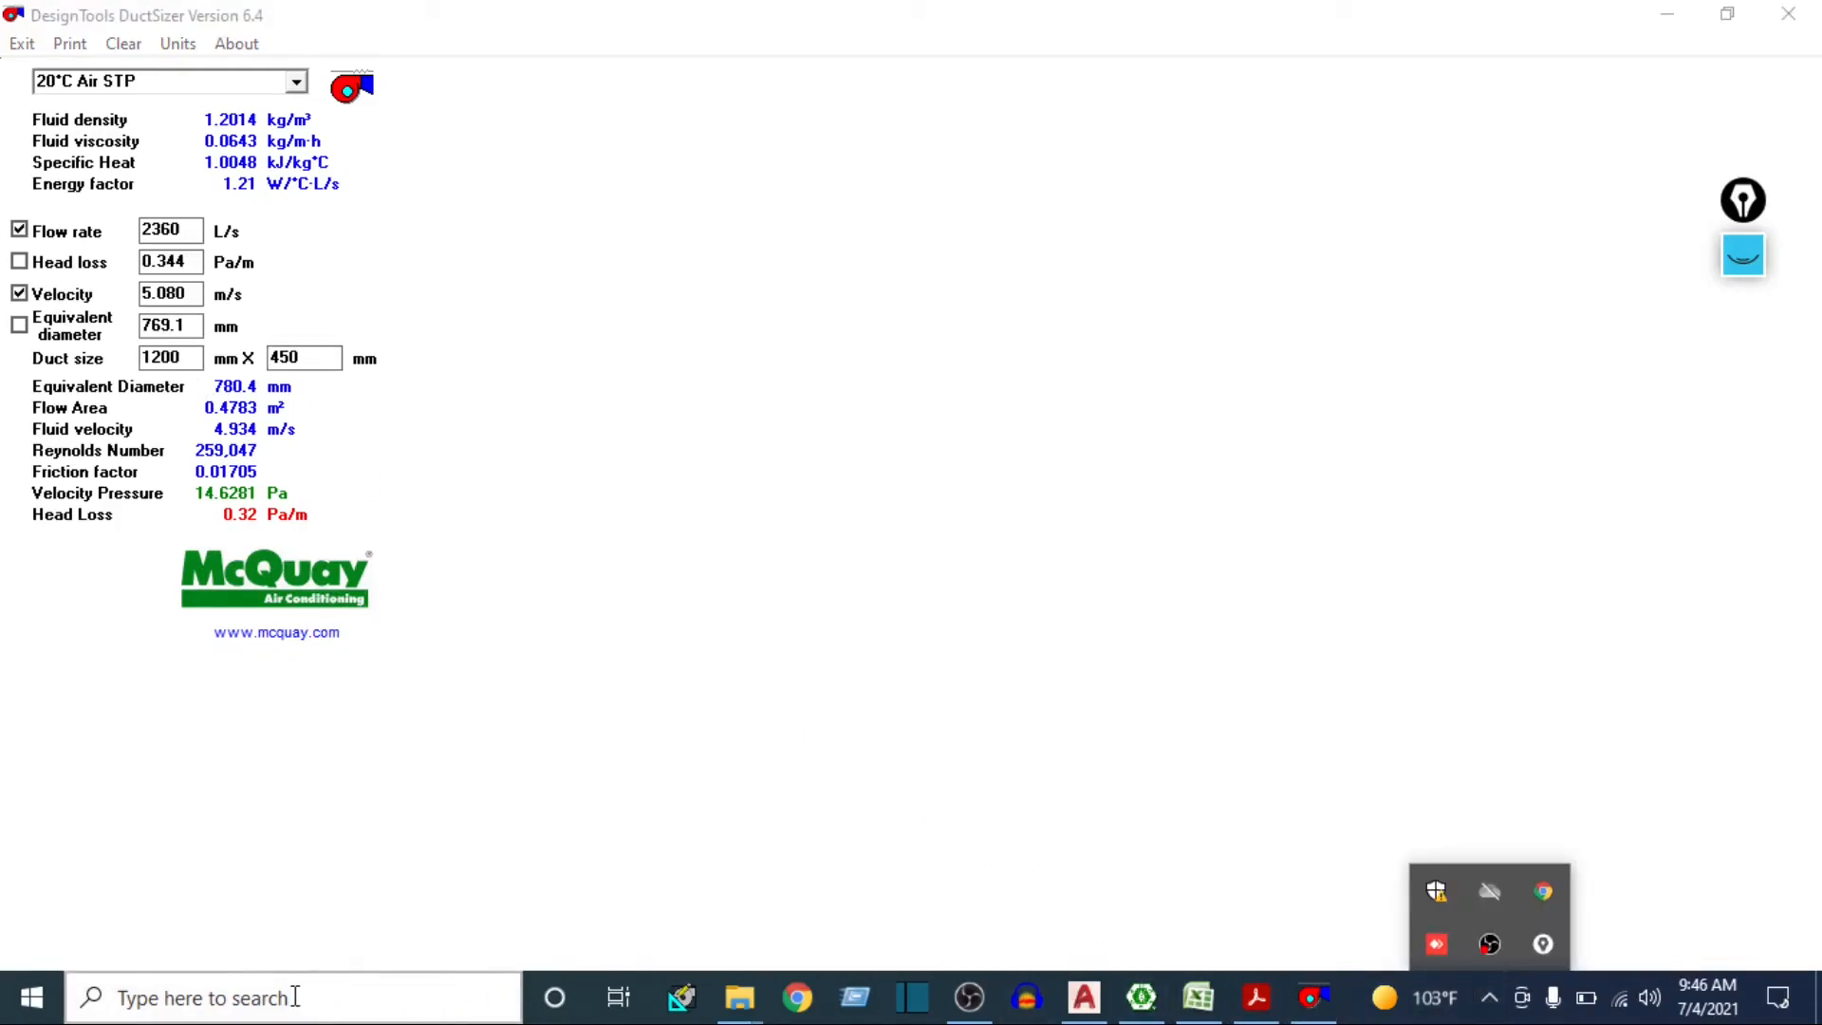
pyautogui.click(292, 998)
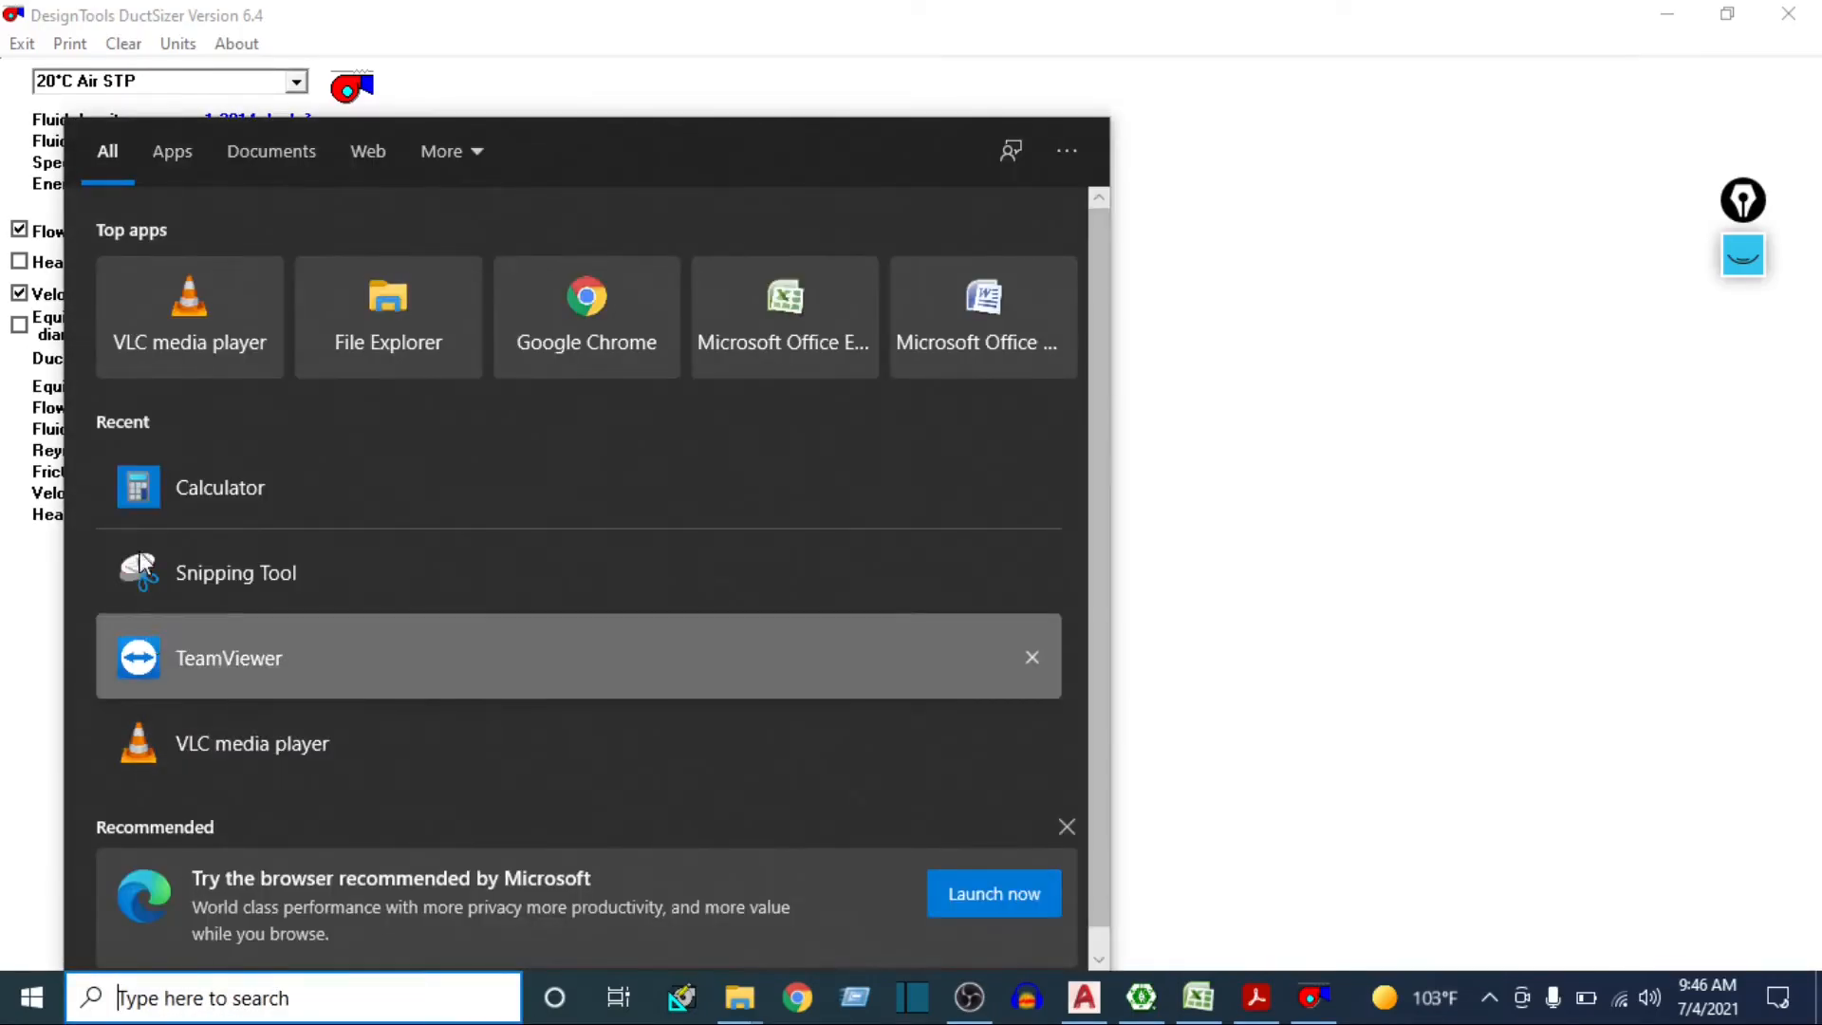
pyautogui.click(168, 465)
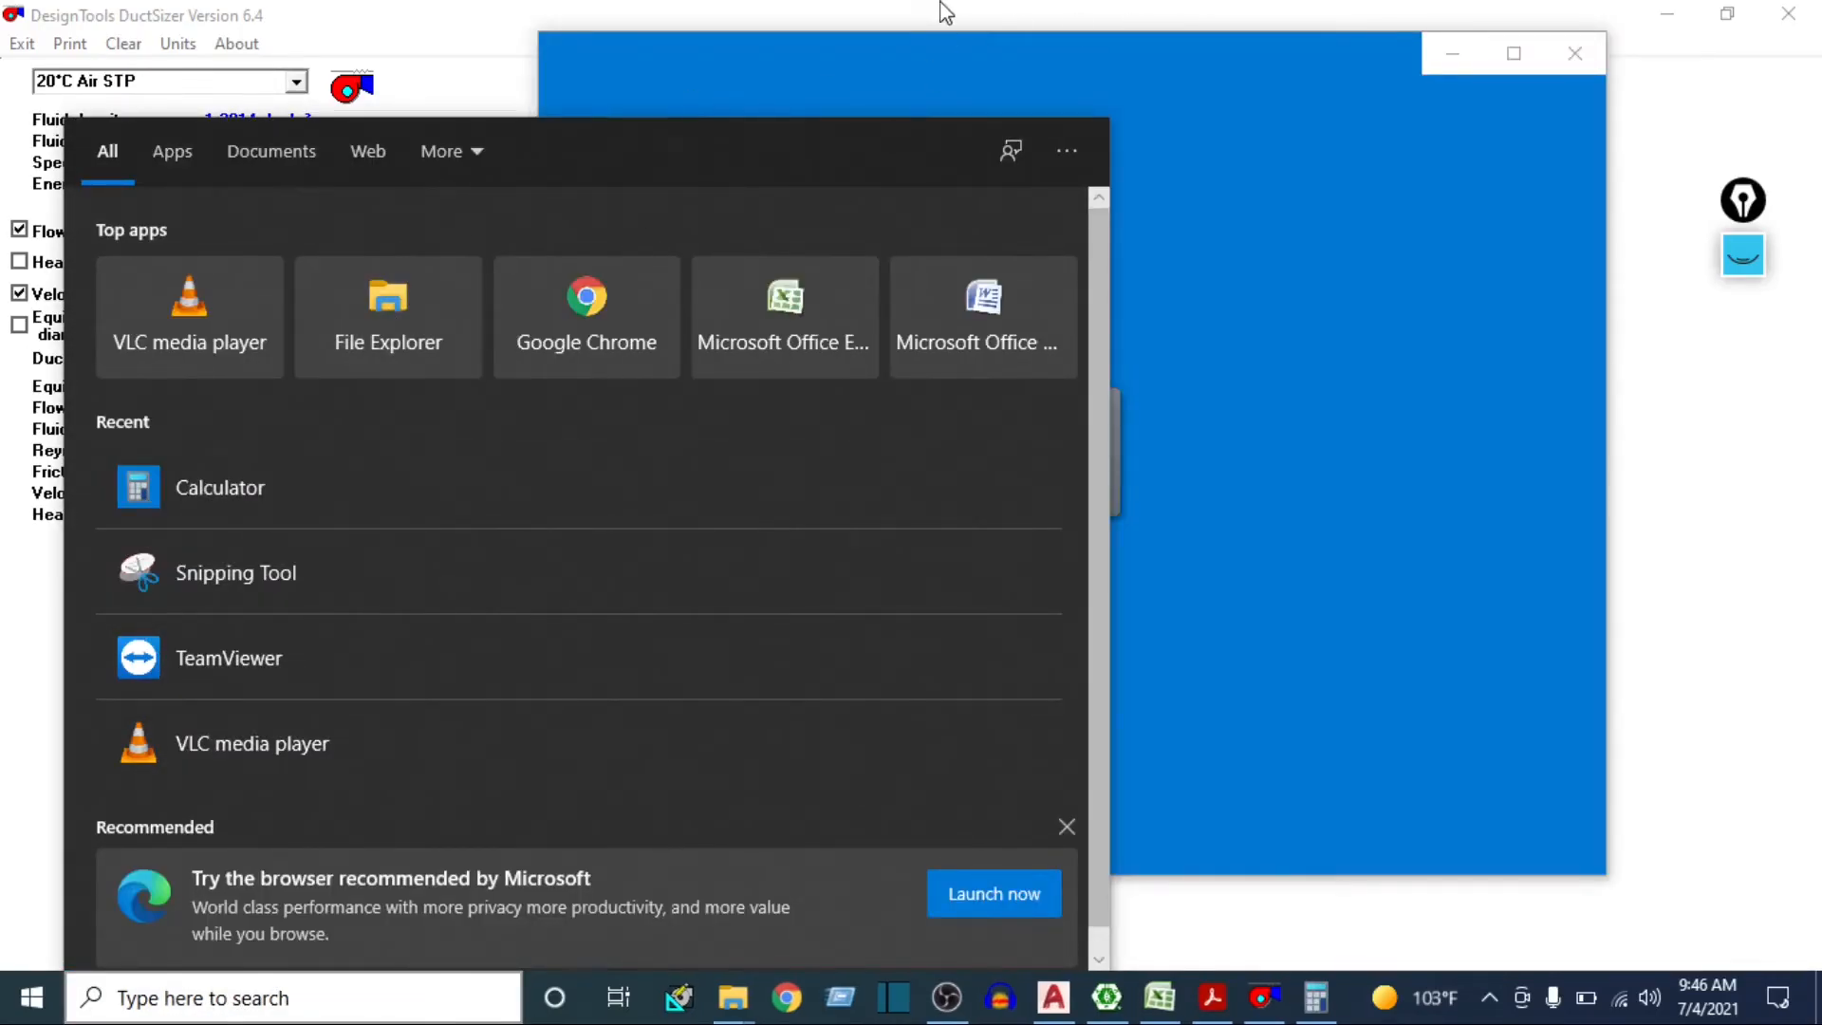
pyautogui.write('4')
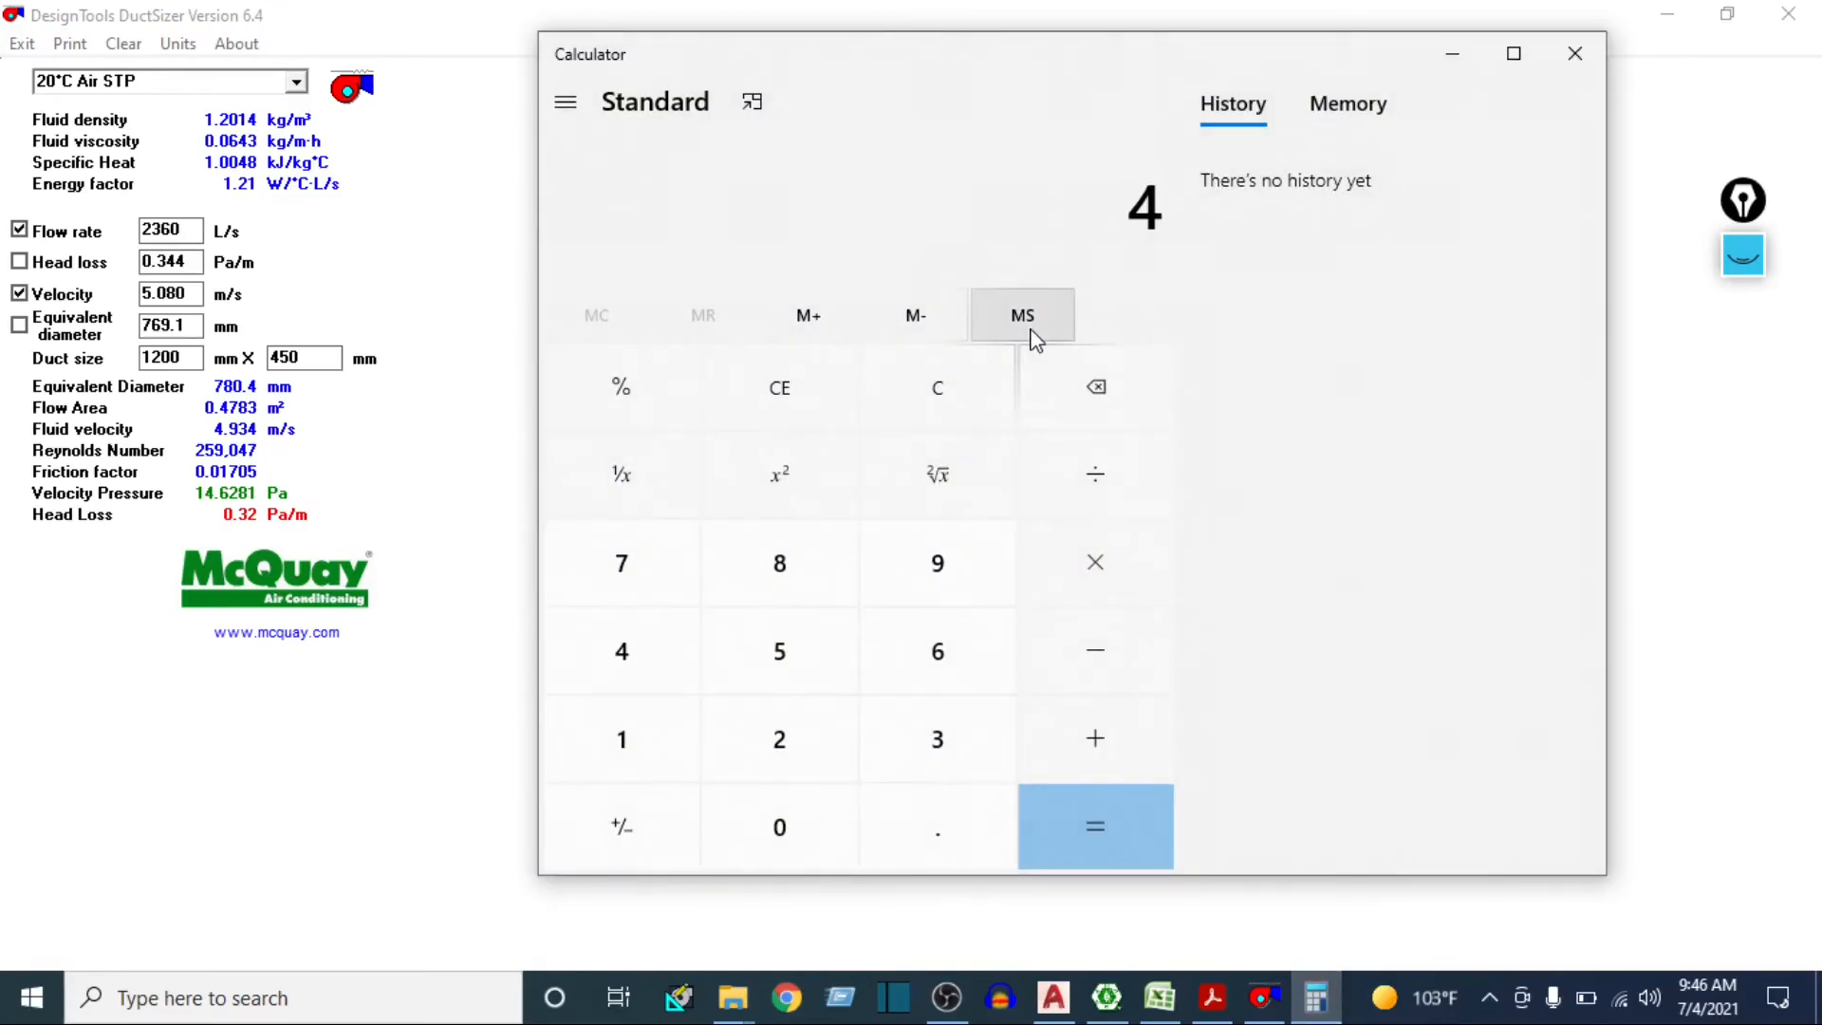
pyautogui.write('8*25')
pyautogui.press('Return')
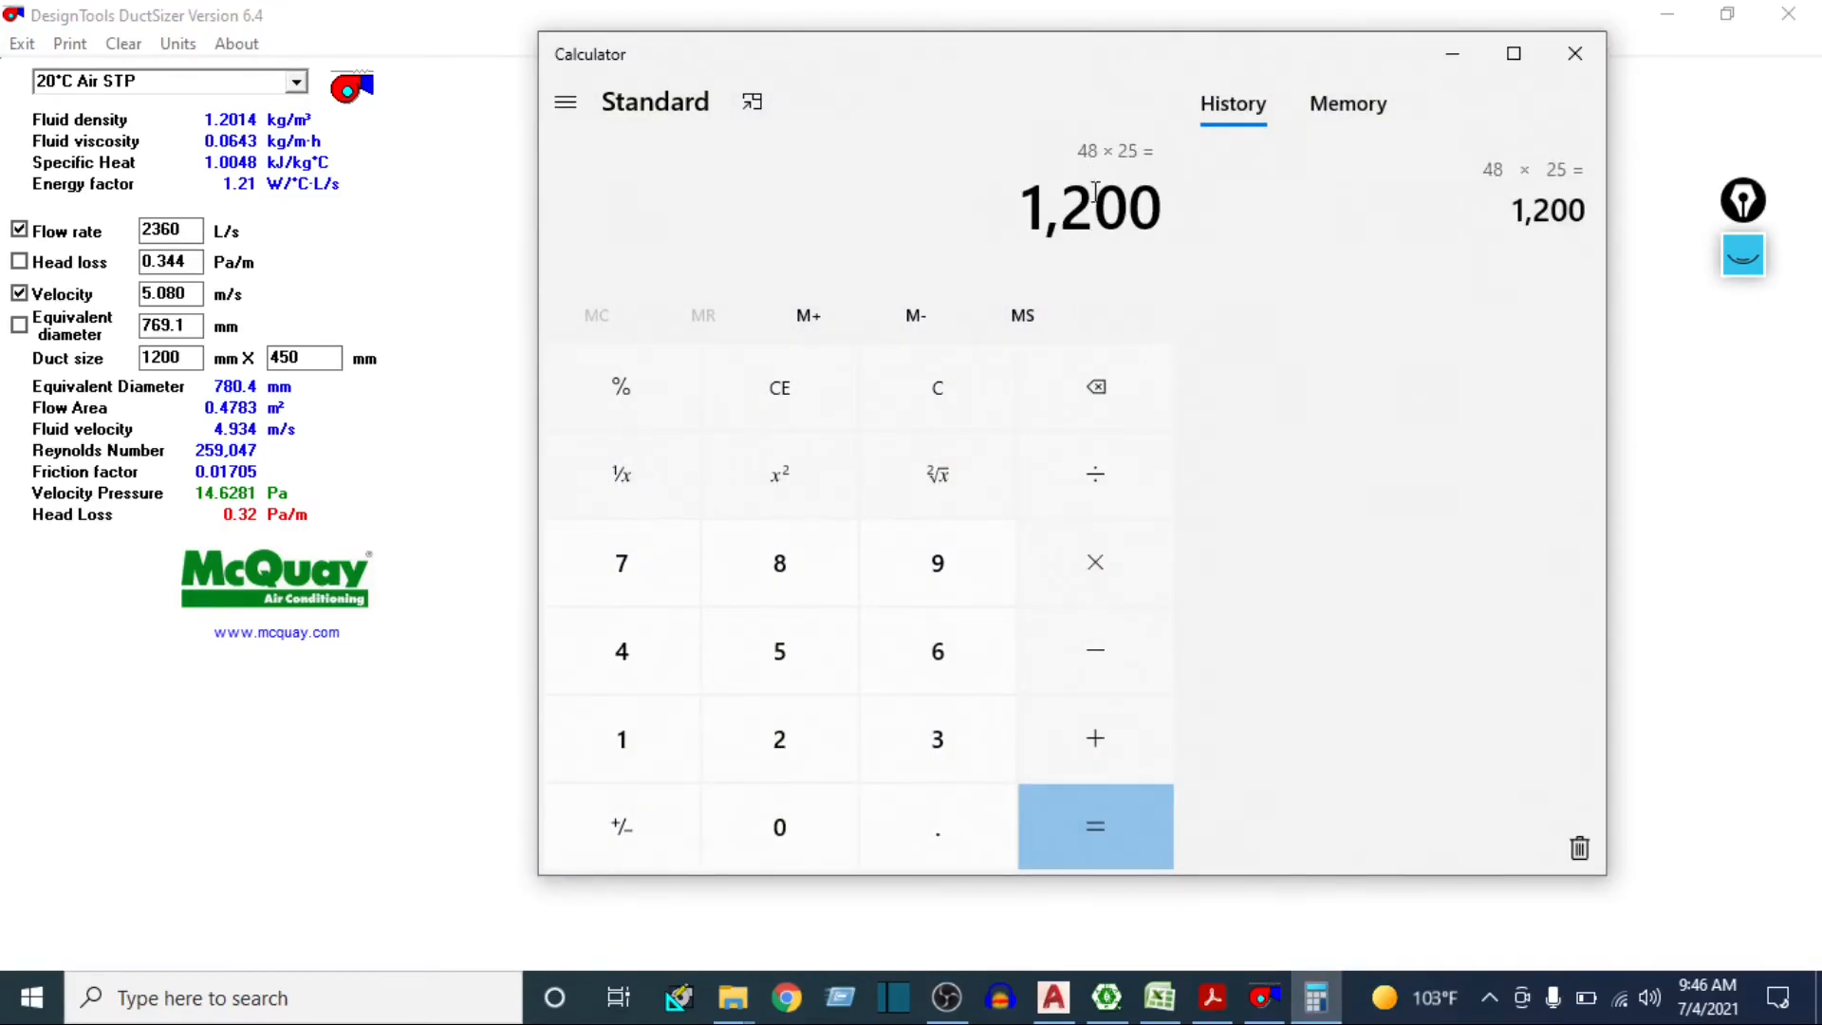
pyautogui.write('18*25')
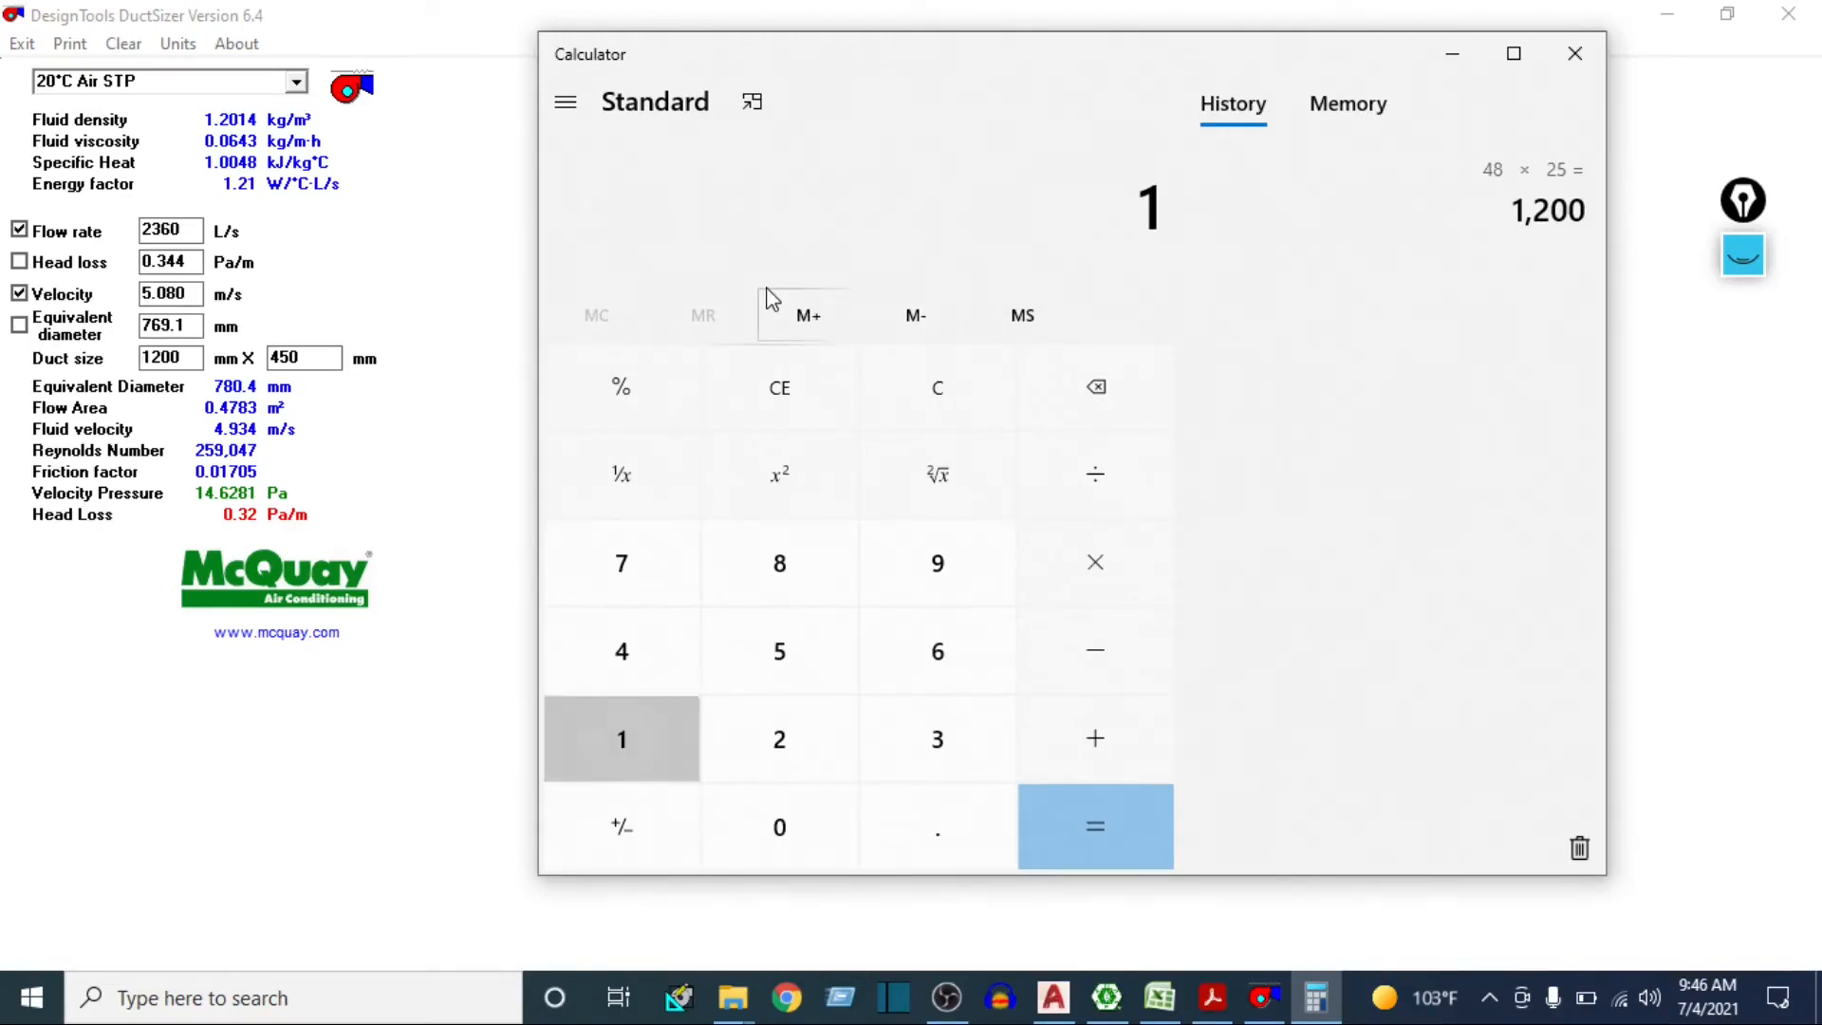
pyautogui.press('Return')
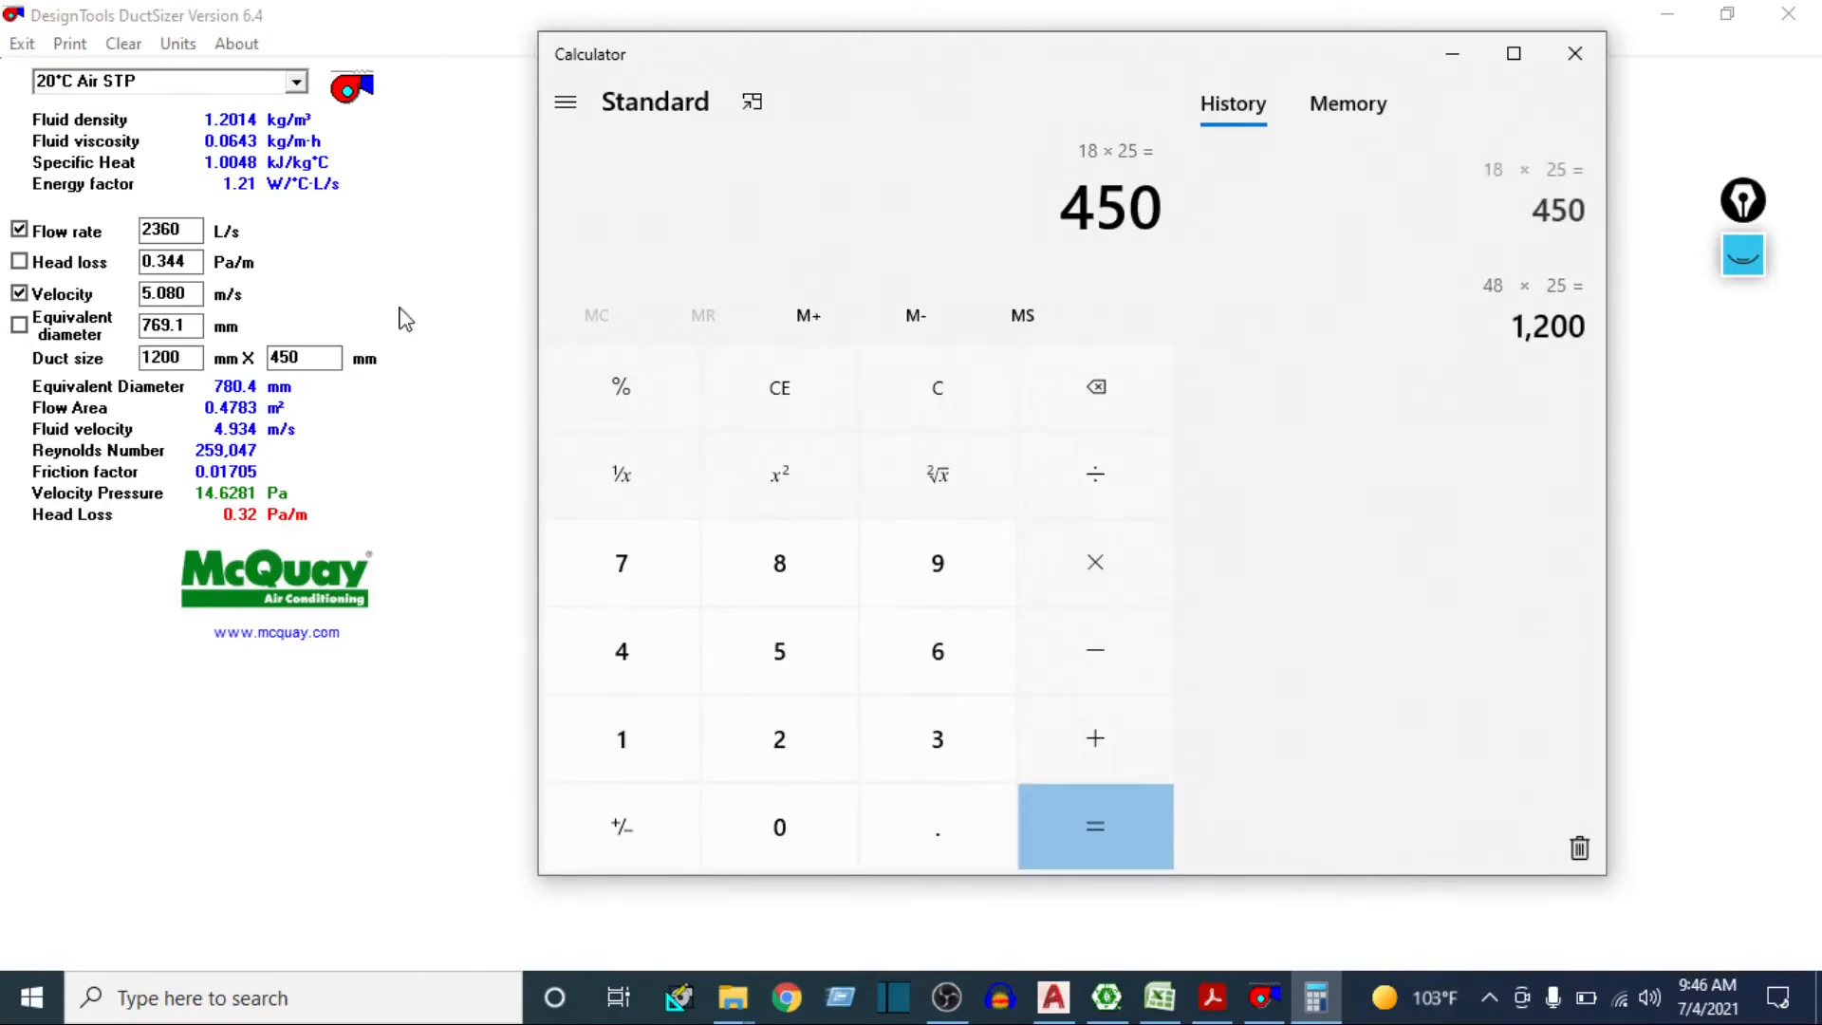
pyautogui.click(1575, 54)
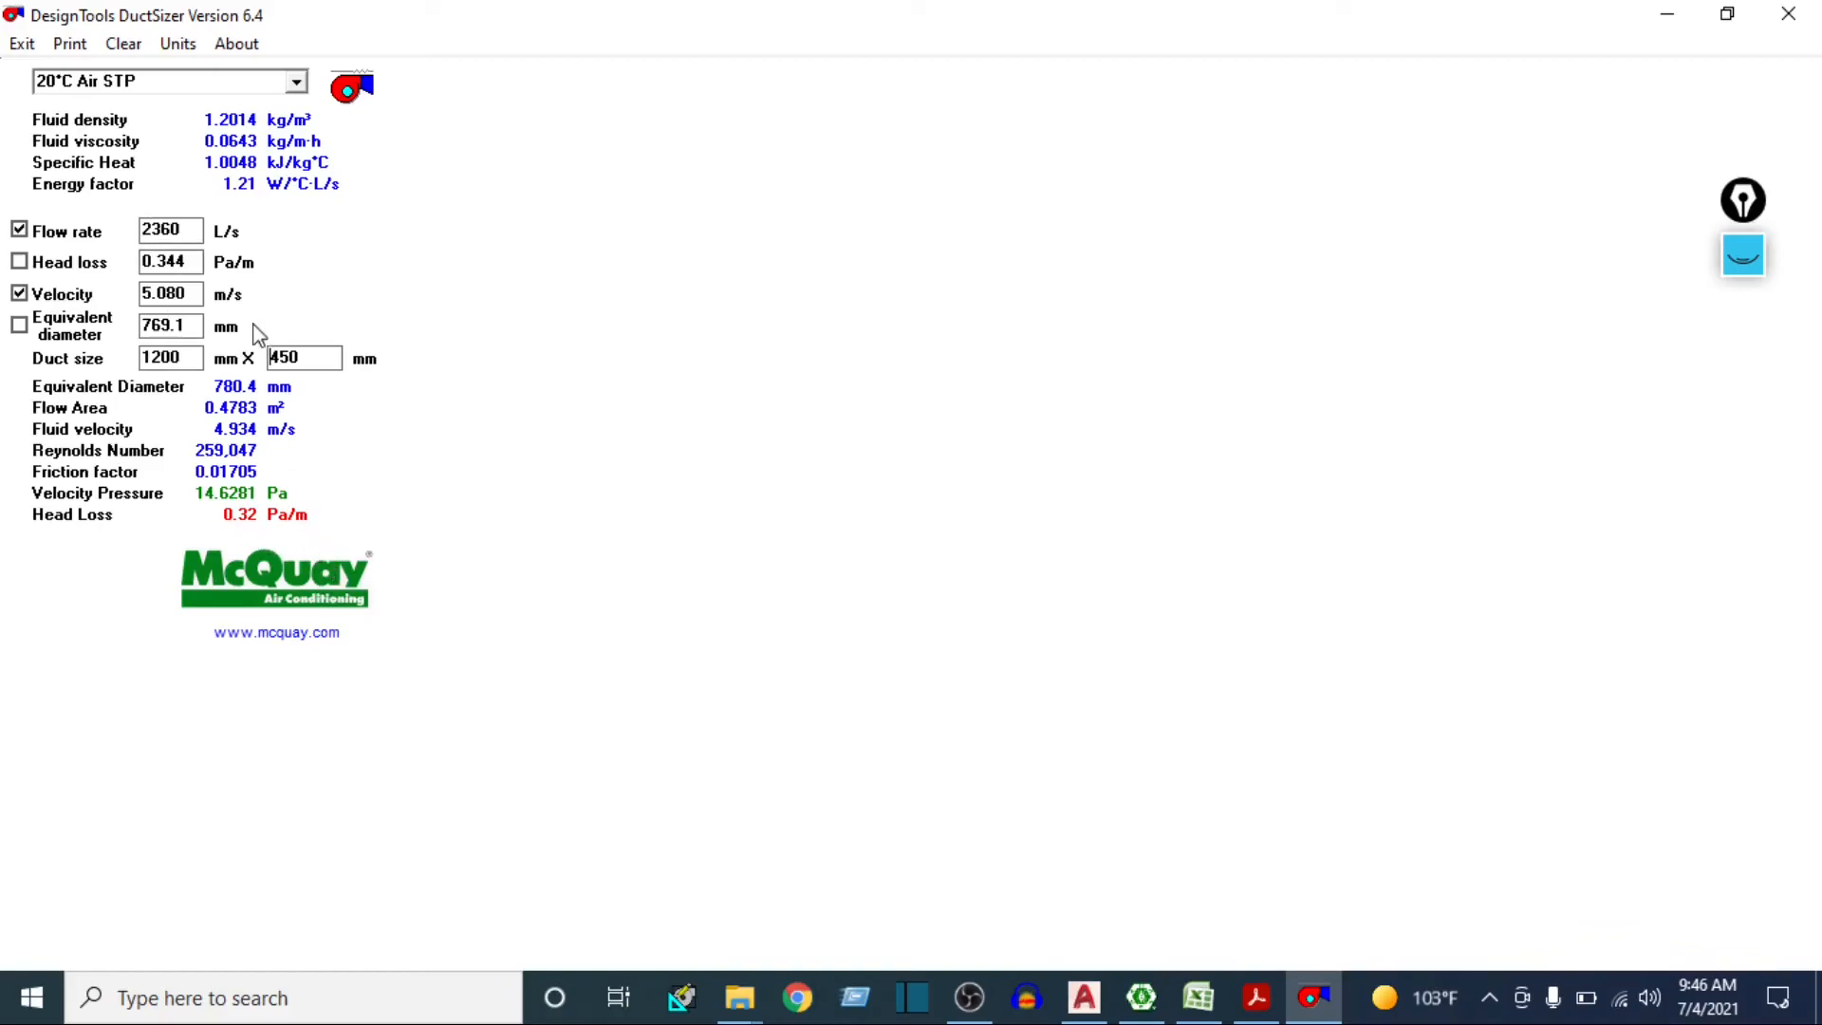
# Restore ips (US units) and set the second duct dimension to 18 in
pyautogui.click(177, 44)
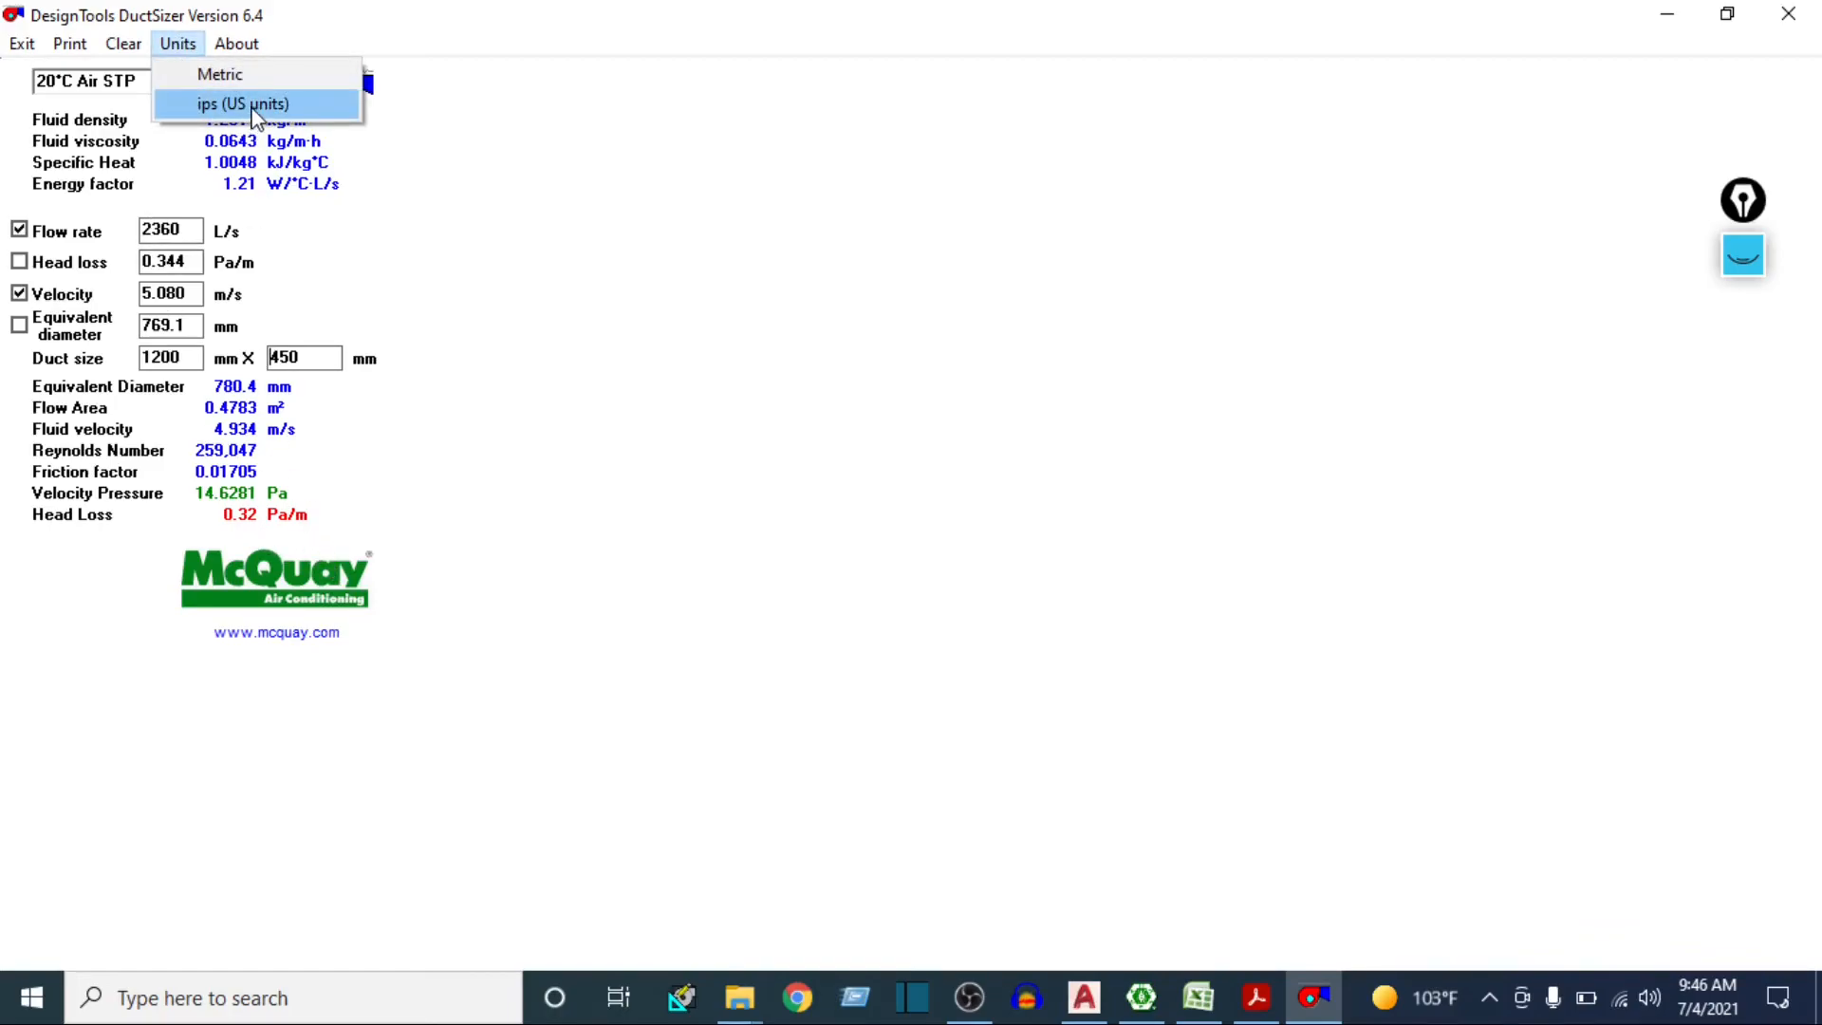
pyautogui.click(243, 106)
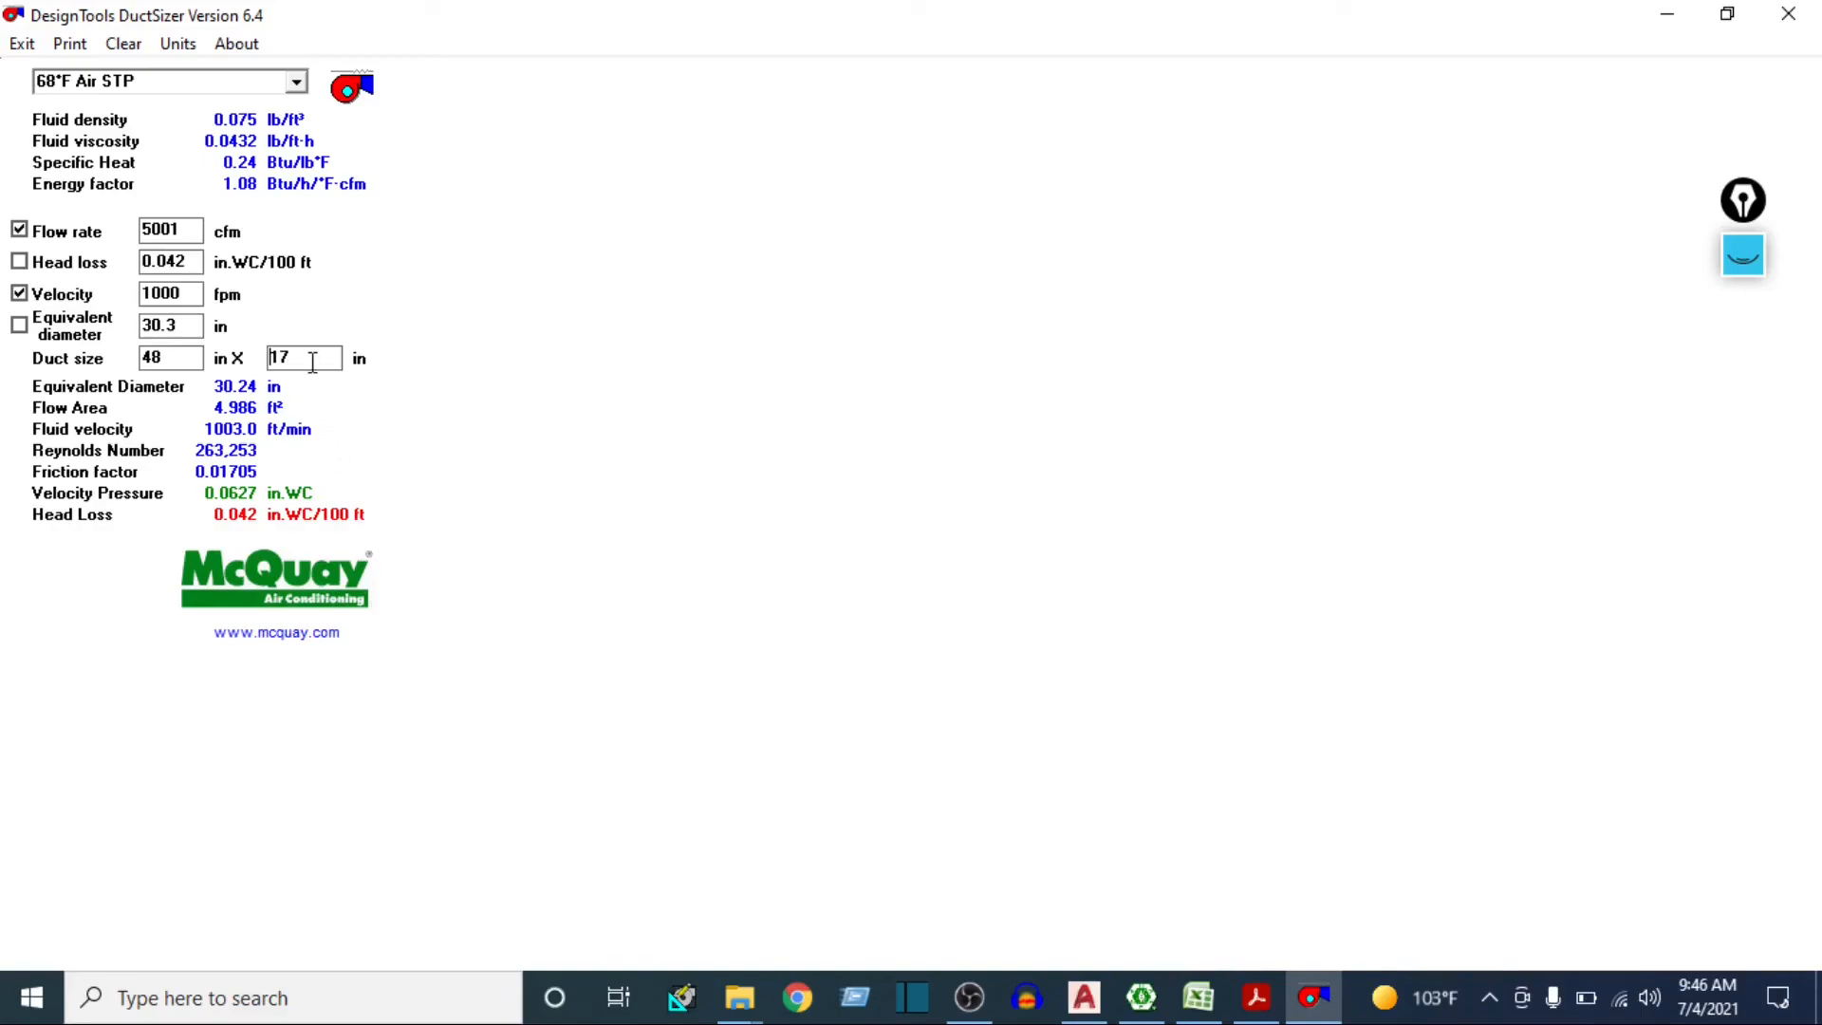
pyautogui.press('BackSpace')
pyautogui.write('8')
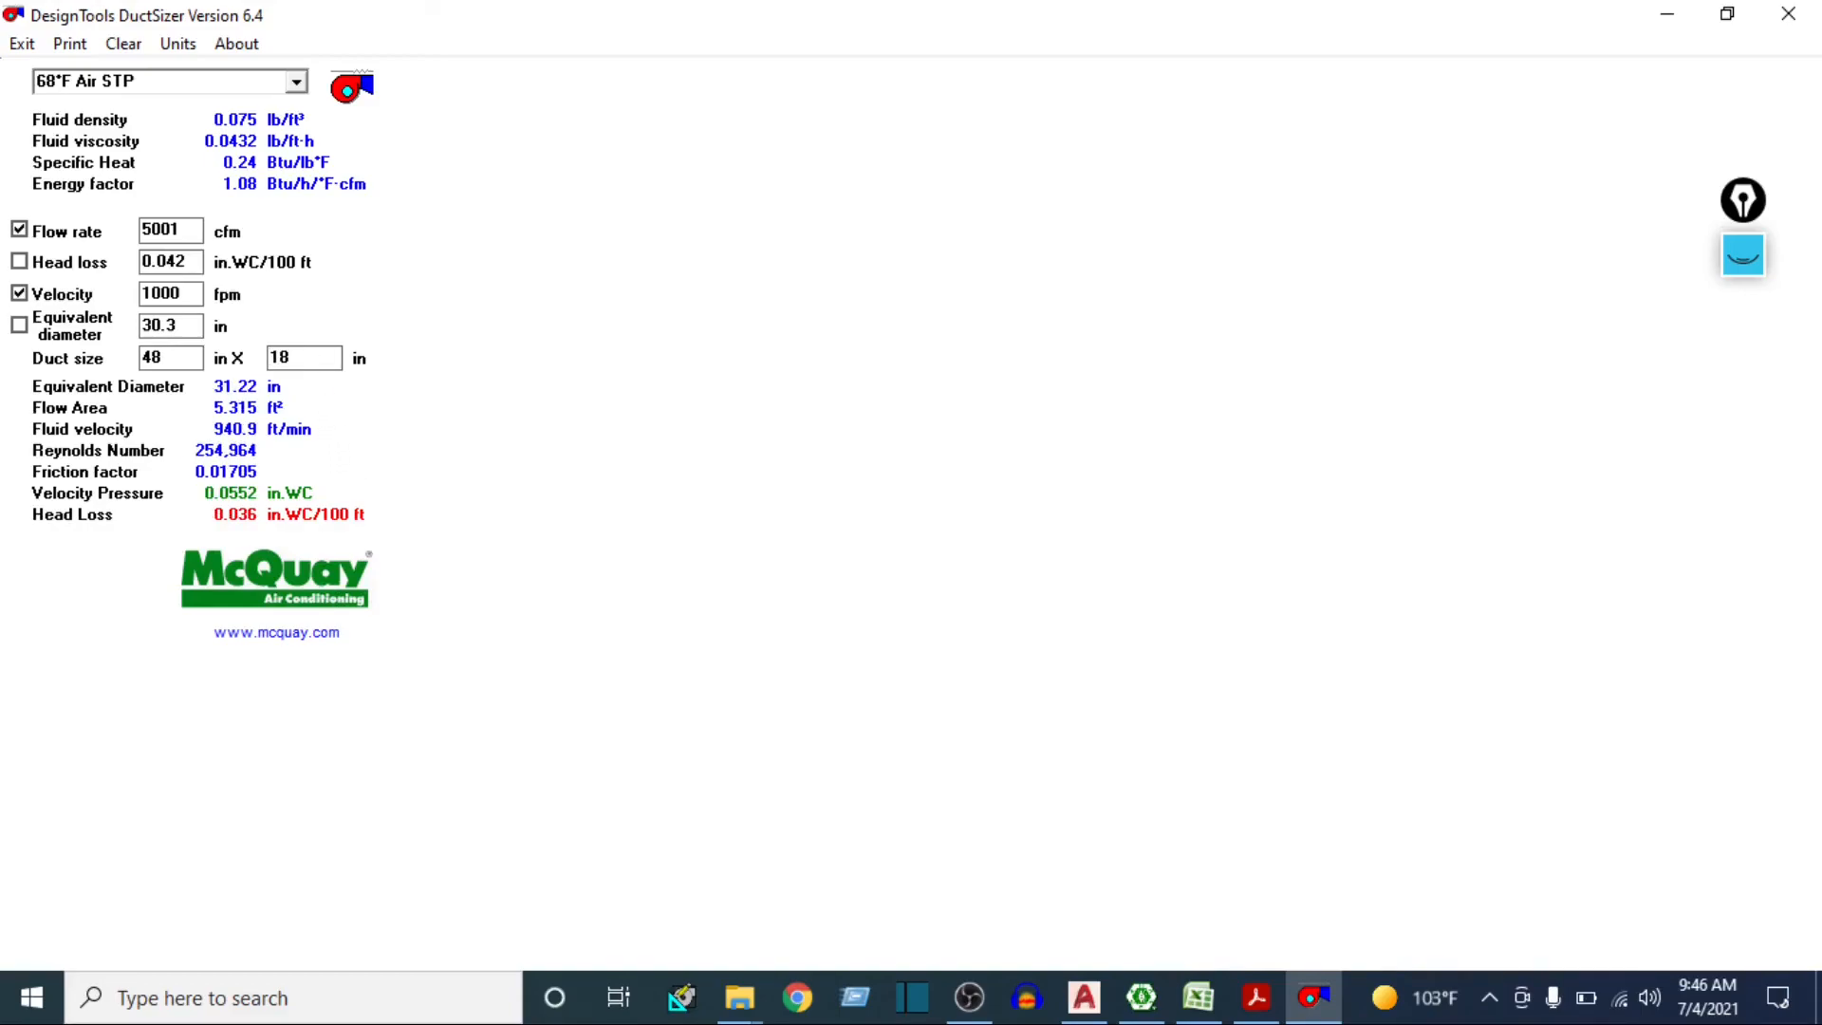